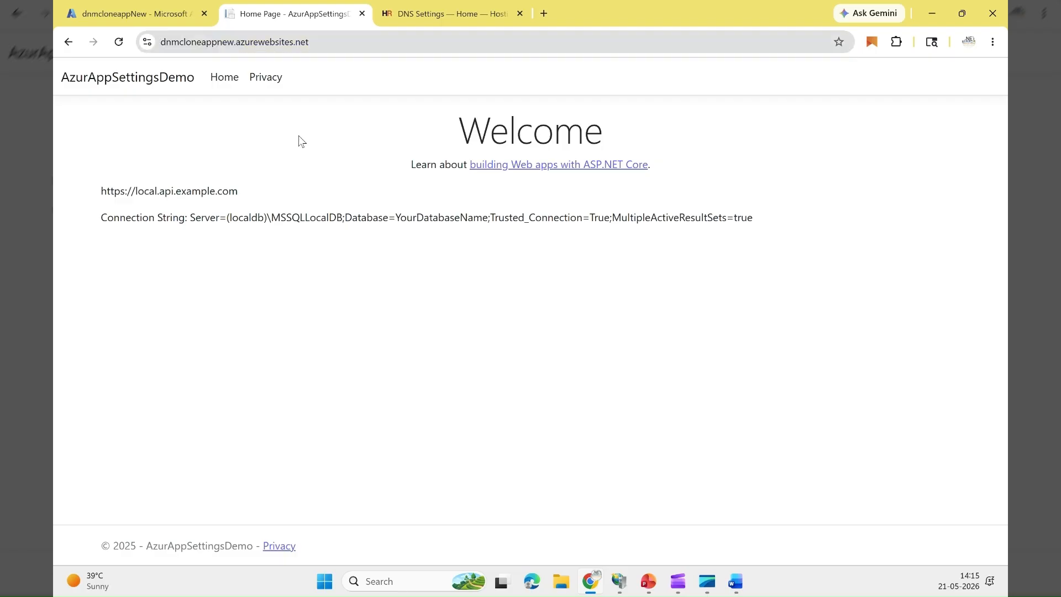
# Step: Open the custom domains settings of the dnmcloneappNew web app in Azure and review its IP address and verification ID
pyautogui.click(155, 18)
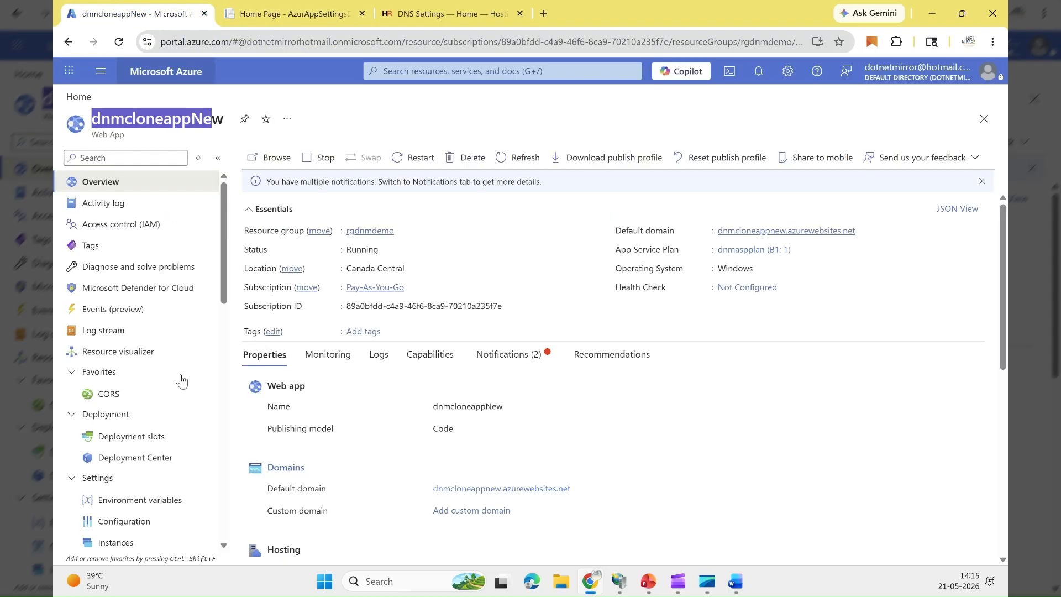
pyautogui.scroll(-3, 373, 394)
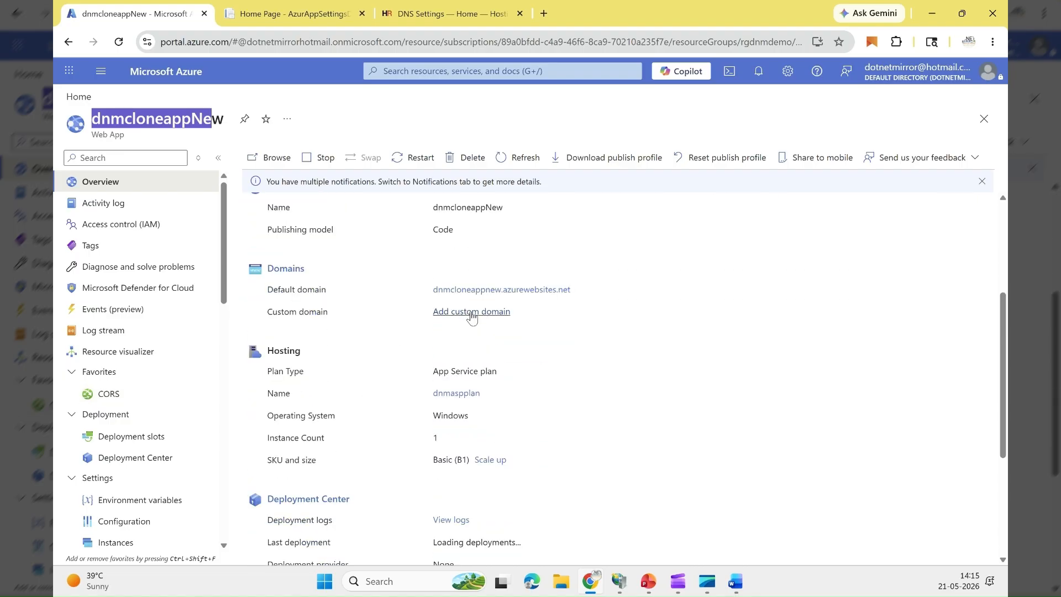
pyautogui.scroll(-5, 182, 486)
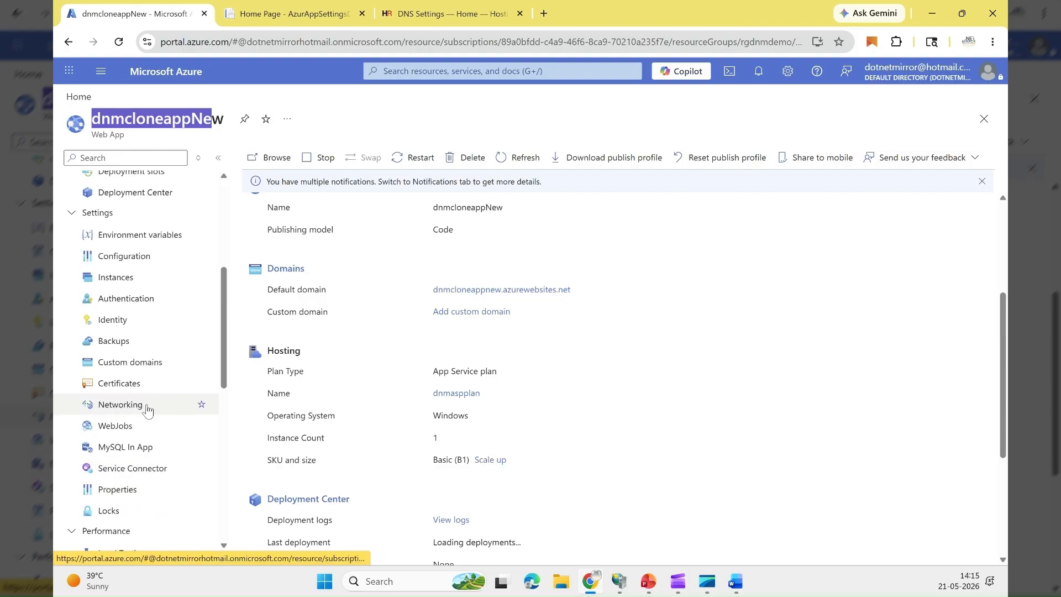
pyautogui.click(132, 363)
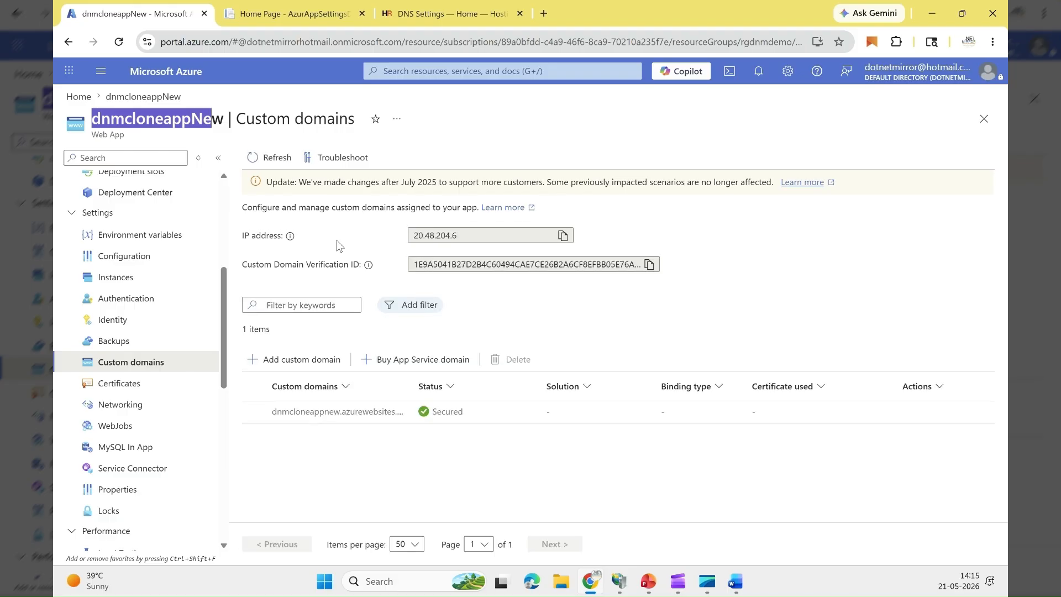
pyautogui.moveTo(481, 235); pyautogui.dragTo(414, 243)
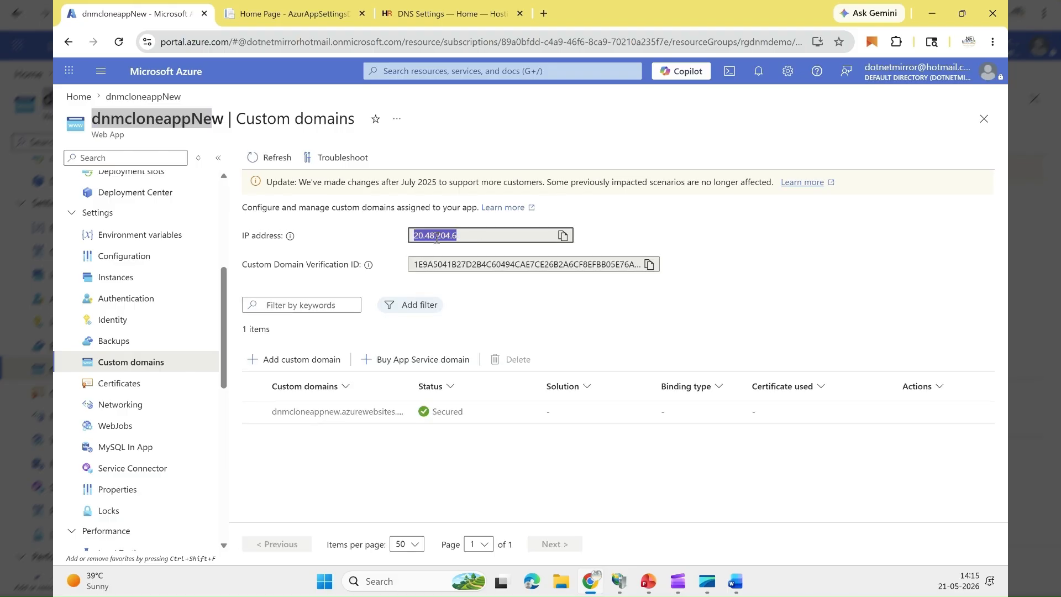
pyautogui.moveTo(451, 264); pyautogui.dragTo(555, 265)
pyautogui.click(454, 453)
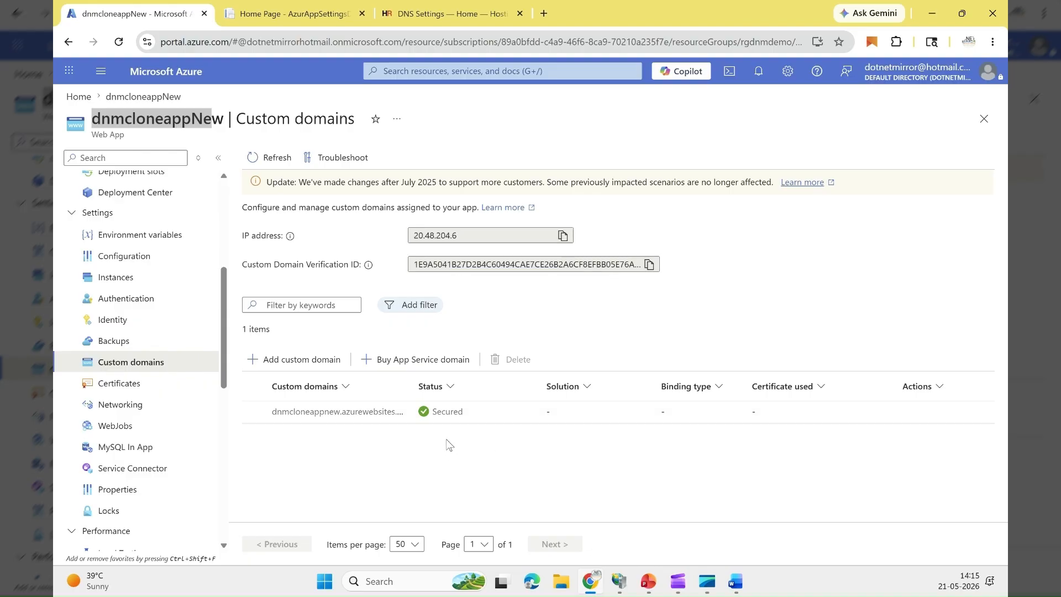
# Step: Start buying an App Service domain and search for the domain name dotnetlearning
pyautogui.click(447, 367)
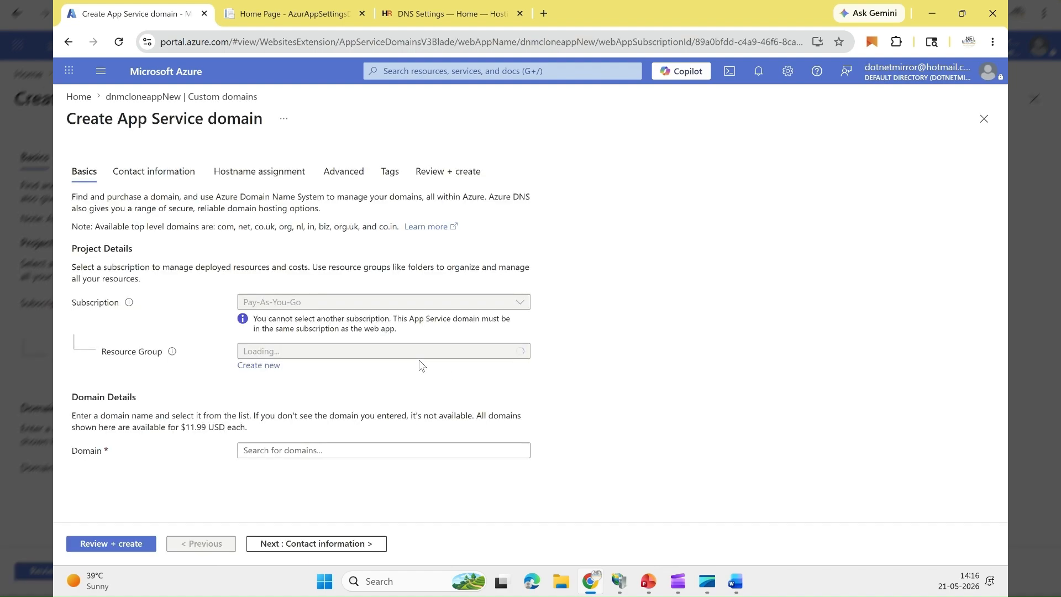
pyautogui.click(284, 451)
pyautogui.write('D')
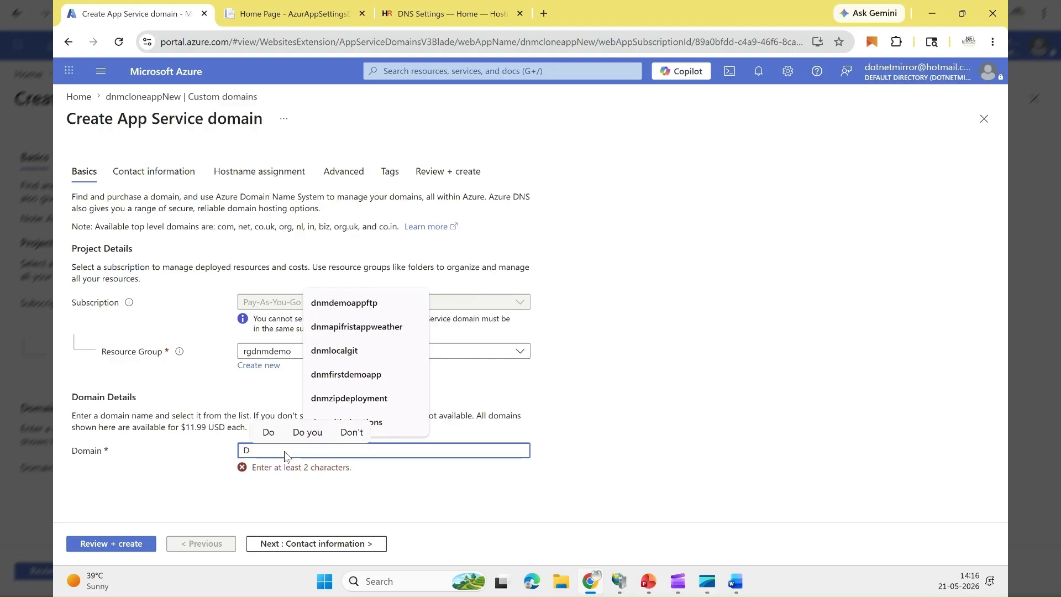
pyautogui.press('BackSpace')
pyautogui.write('D')
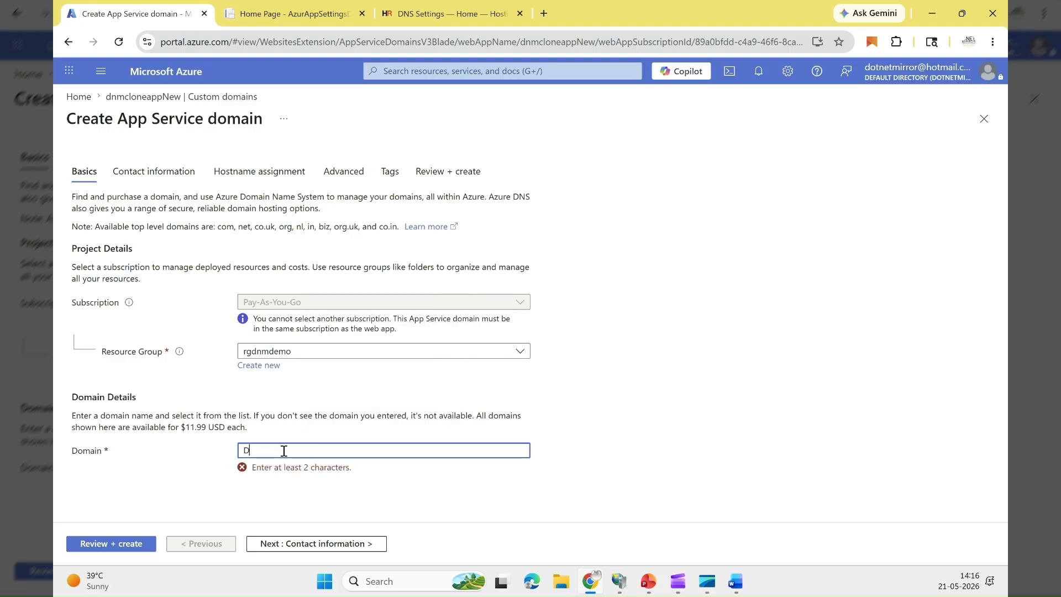
pyautogui.press('BackSpace')
pyautogui.write('dotnetlearning')
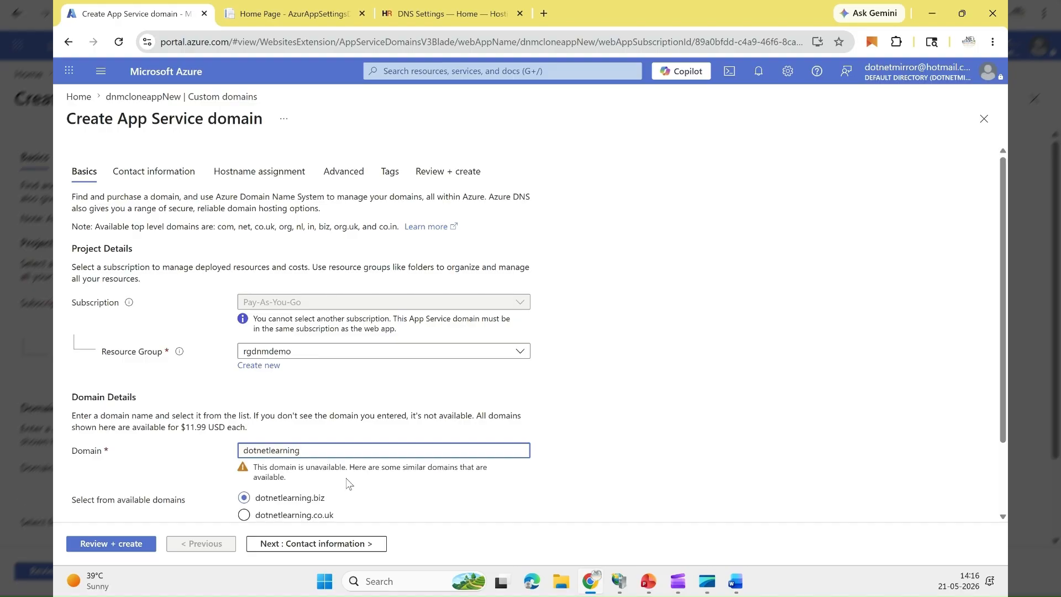
# Step: Look over the domain purchase's contact information form and return to the web app's custom domains without buying
pyautogui.scroll(-1, 354, 476)
pyautogui.click(303, 465)
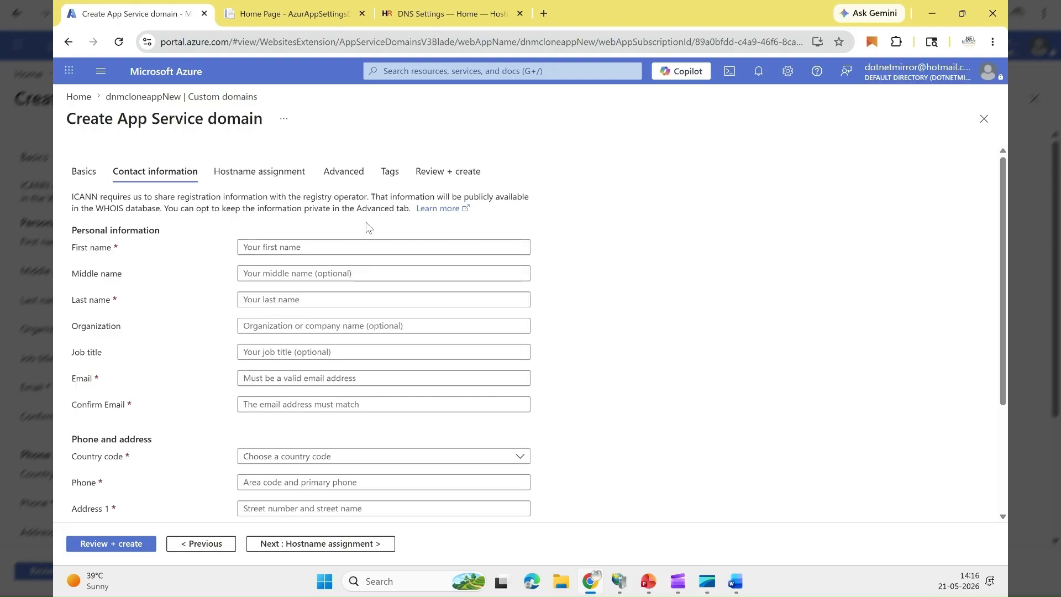
pyautogui.click(169, 98)
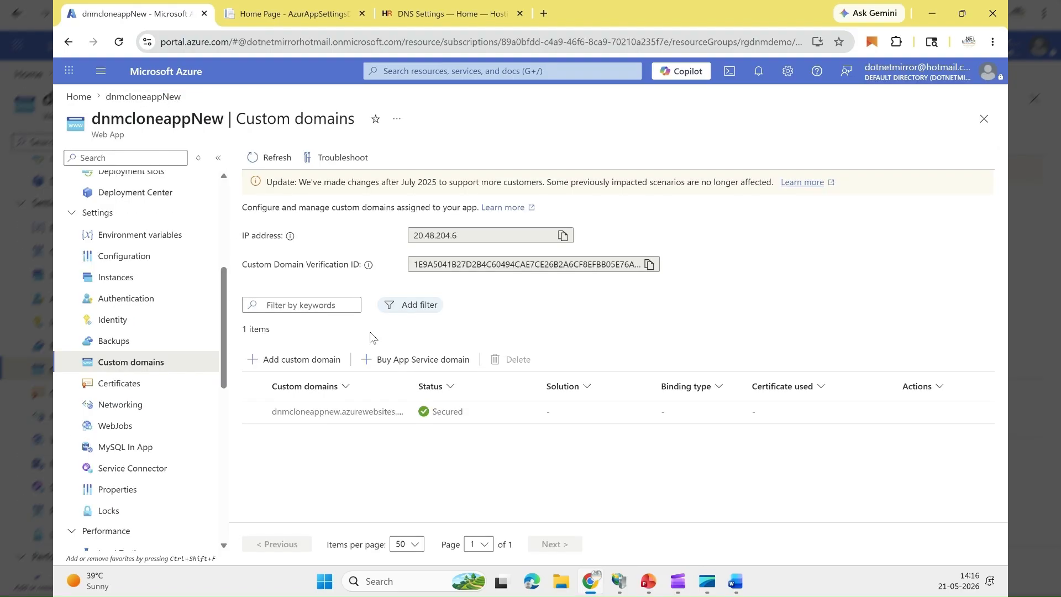
# Step: Begin adding the custom domain xlenit.com with All other domain services as provider, and bring up its domain validation records
pyautogui.click(302, 363)
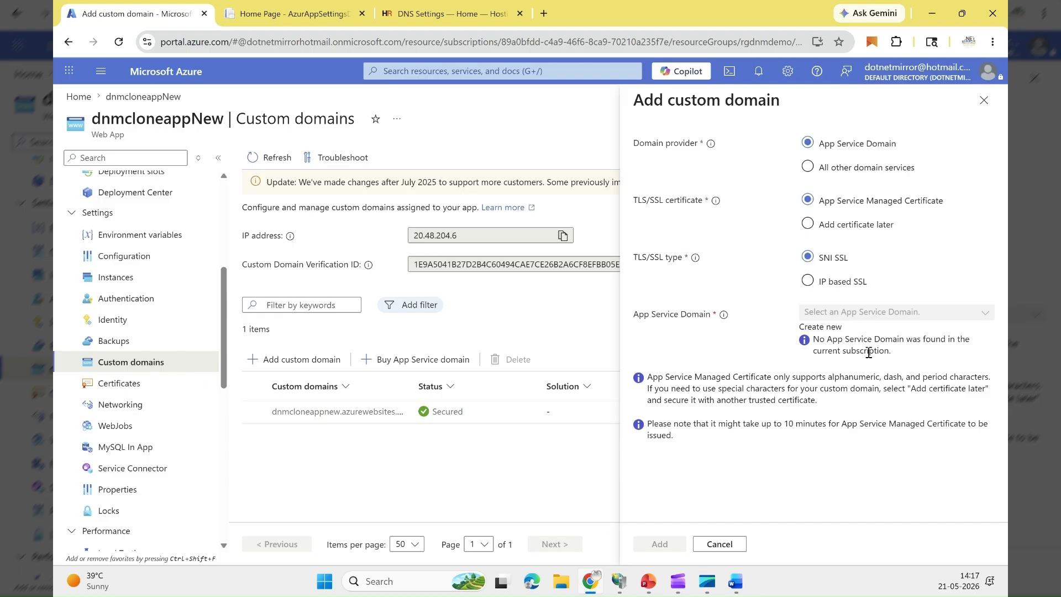
pyautogui.moveTo(843, 345); pyautogui.dragTo(877, 344)
pyautogui.click(866, 169)
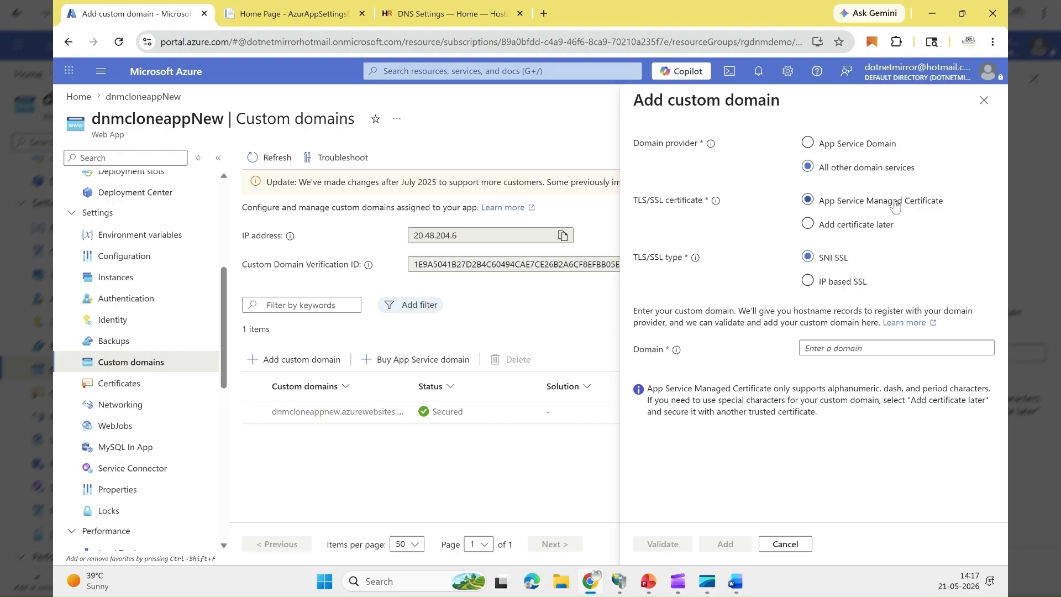
pyautogui.click(842, 281)
pyautogui.click(849, 348)
pyautogui.click(890, 380)
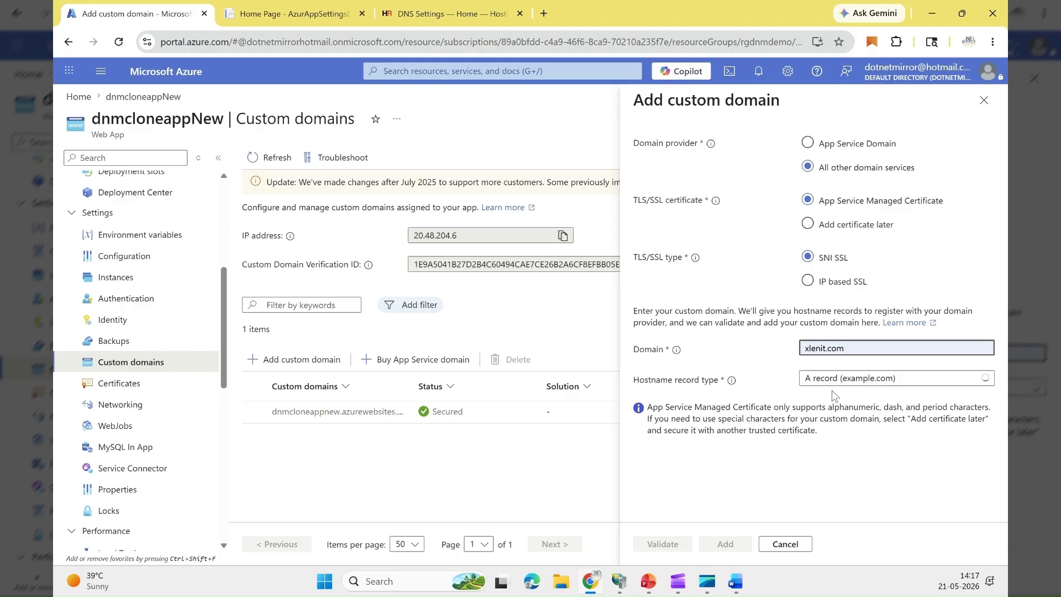
pyautogui.scroll(-2, 791, 389)
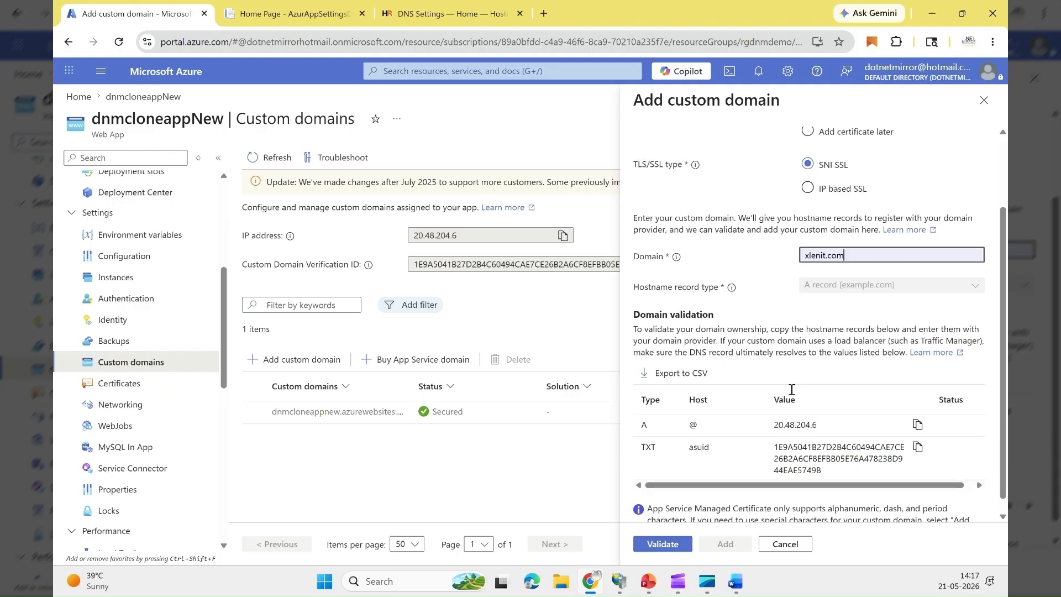
pyautogui.scroll(-1, 791, 389)
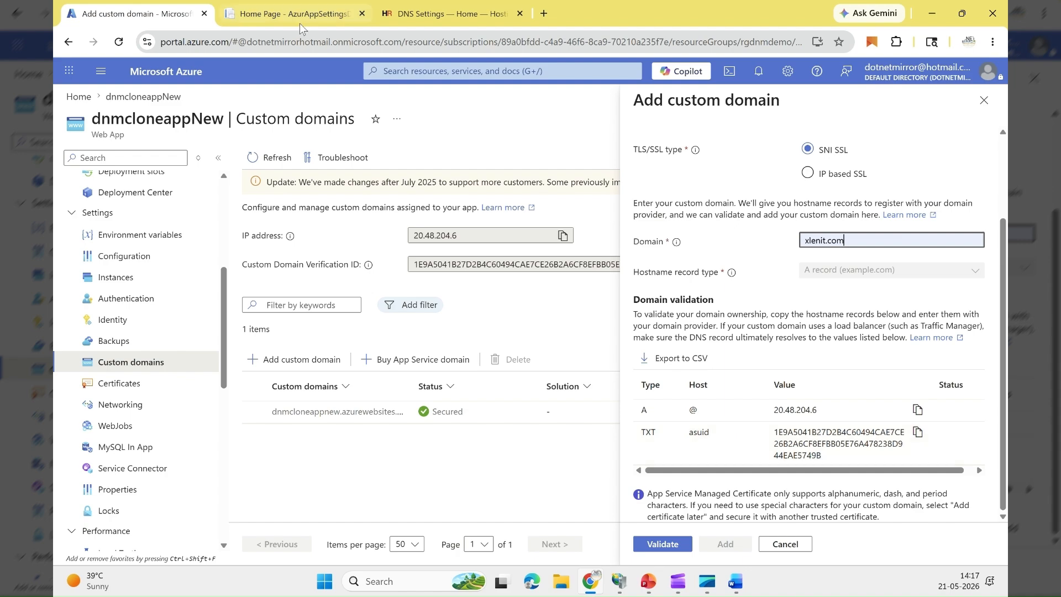
# Step: Switch to the HostingRaja DNS settings and open the DNS records of xlentit.com
pyautogui.click(445, 15)
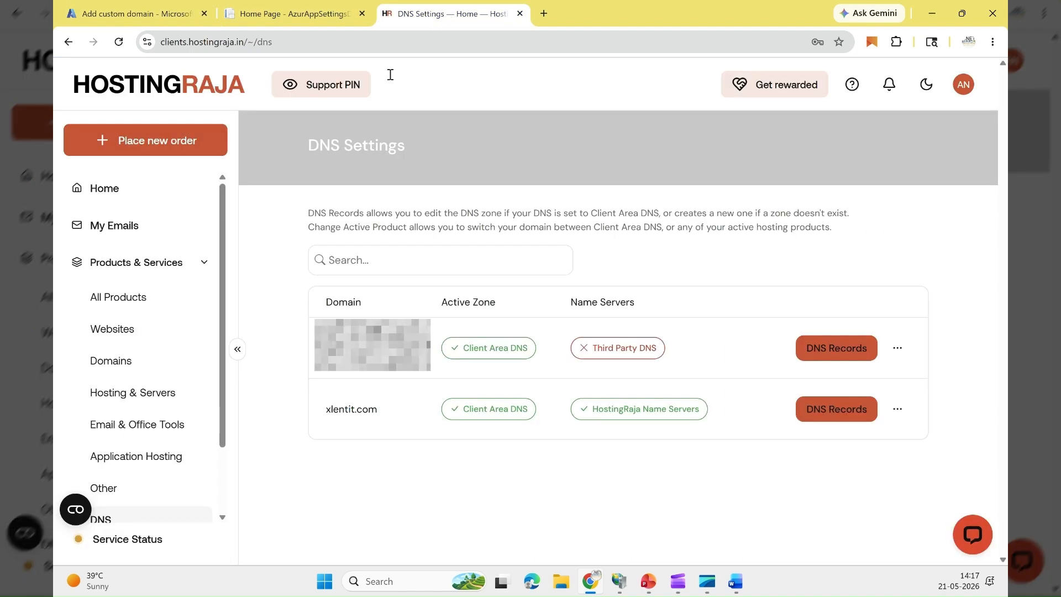
pyautogui.tripleClick(346, 413)
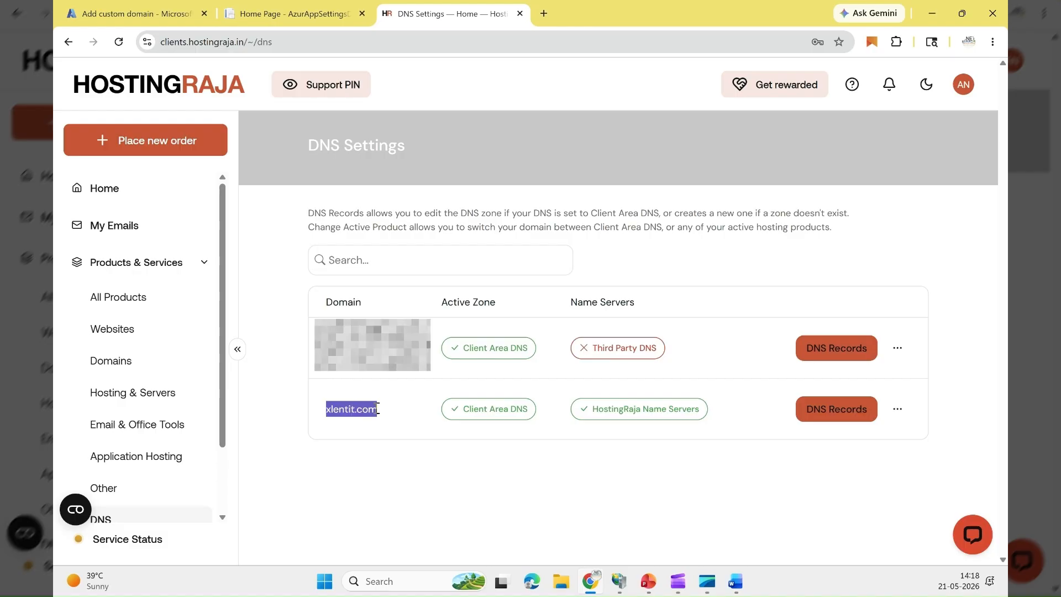
pyautogui.click(838, 410)
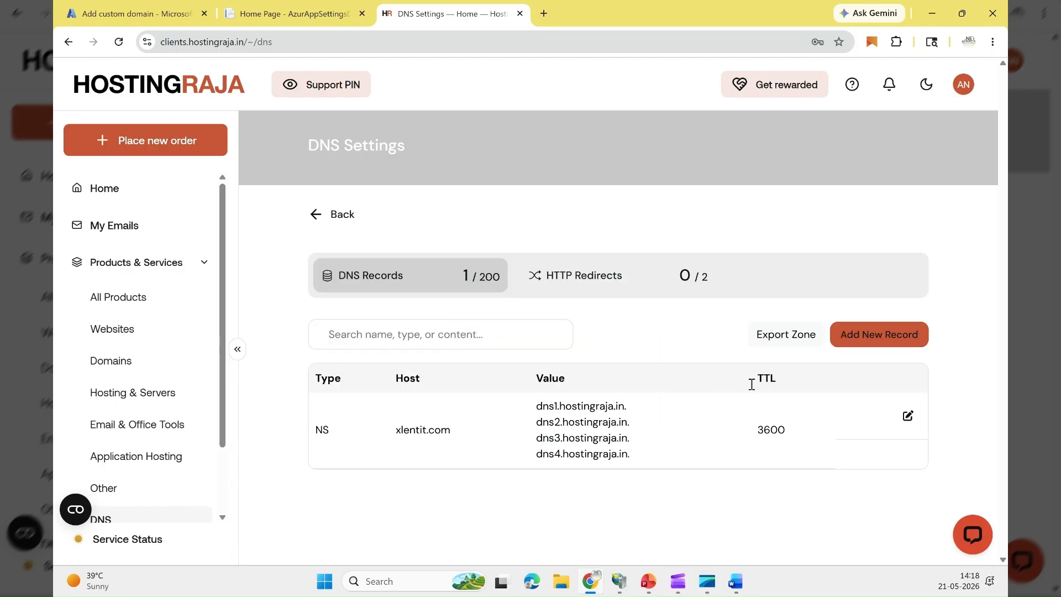
pyautogui.doubleClick(323, 431)
# Step: Create an A record for the root of xlentit.com pointing to 20.48.204.6, copied from the Azure validation records
pyautogui.click(872, 342)
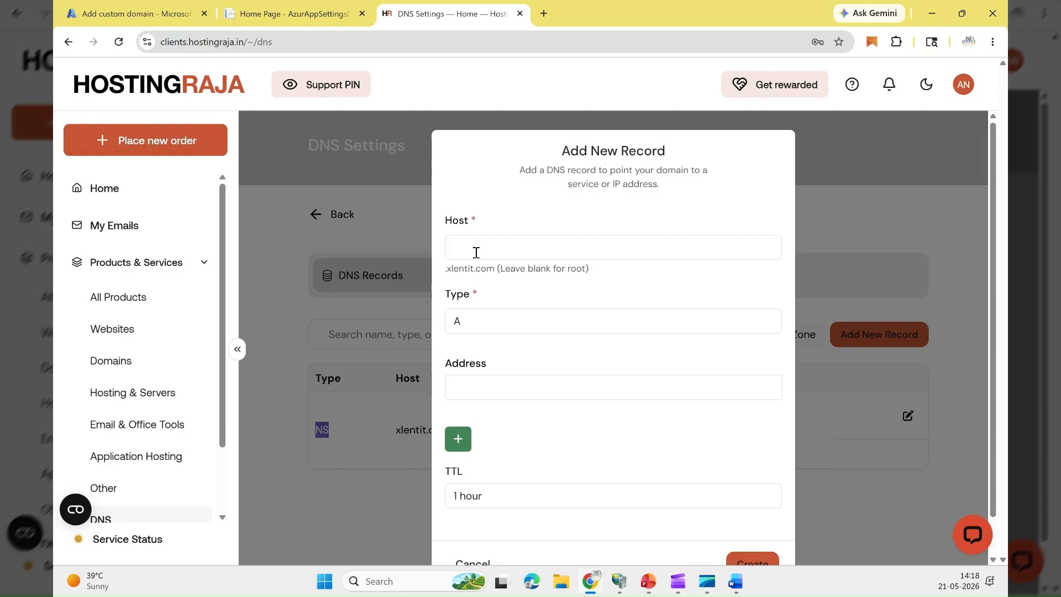
pyautogui.click(182, 12)
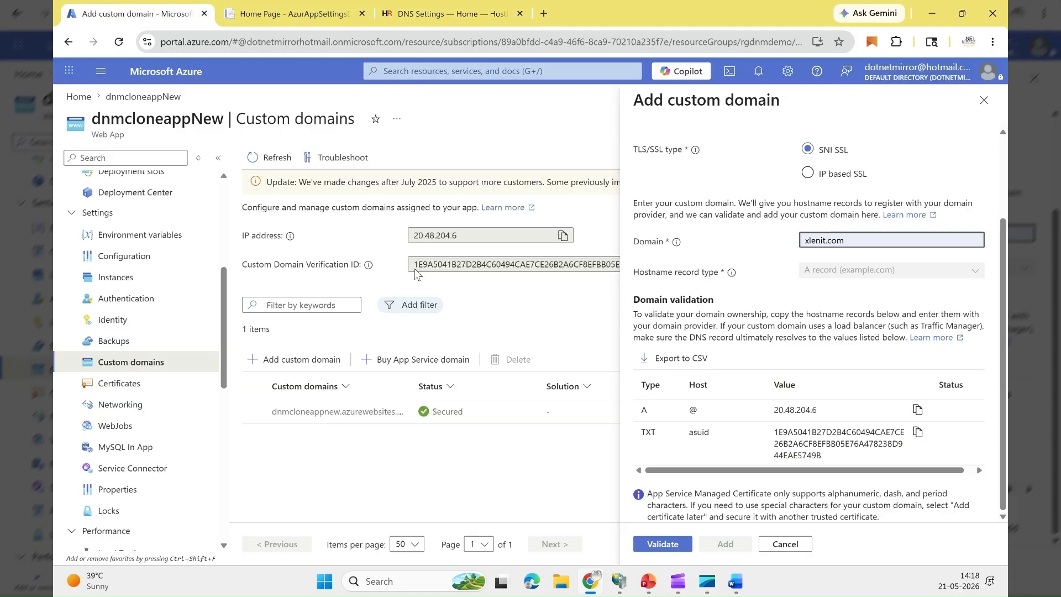
pyautogui.click(917, 410)
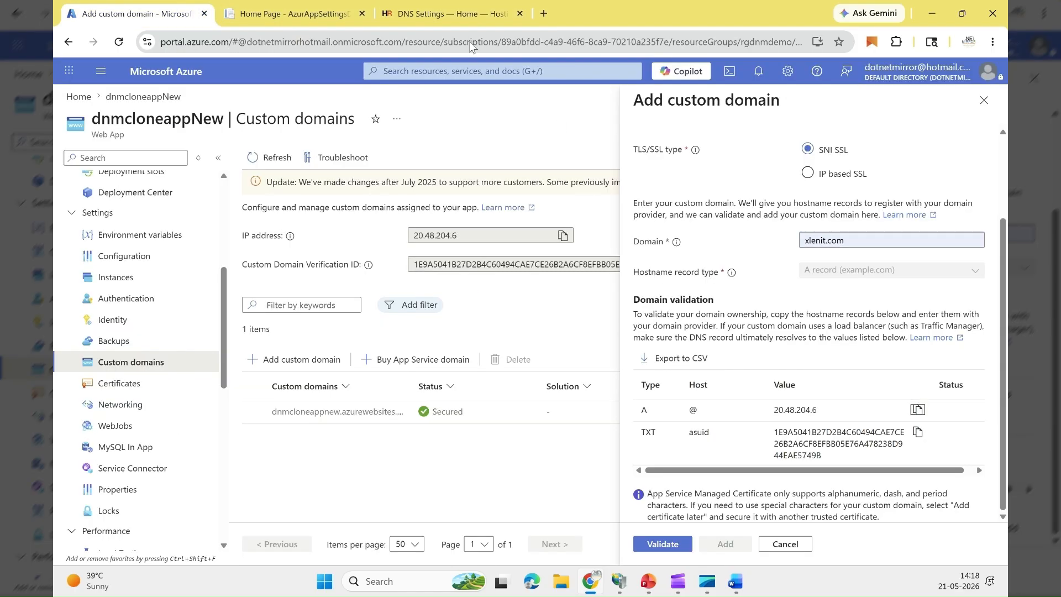
pyautogui.click(462, 16)
pyautogui.click(528, 387)
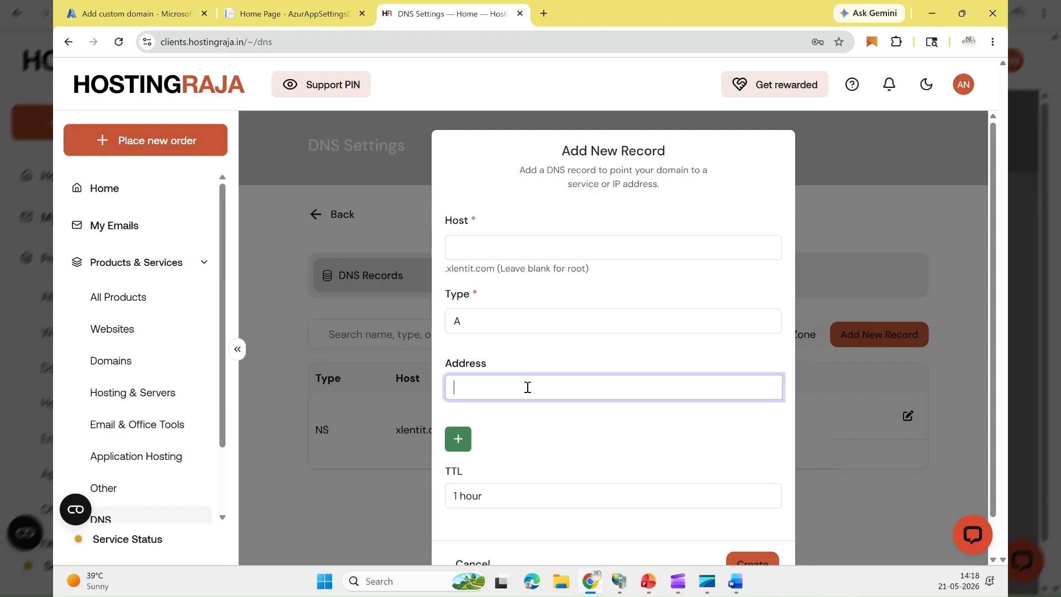
pyautogui.hotkey('ctrl', 'v')
pyautogui.scroll(-1, 758, 522)
pyautogui.click(755, 522)
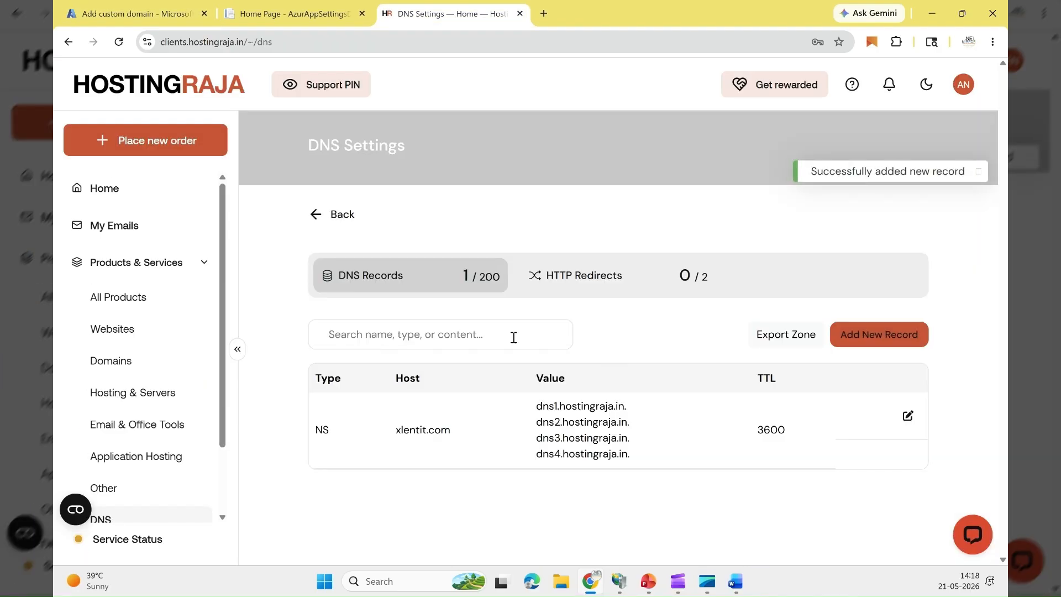
# Step: Start another DNS record for xlentit.com with host asuid and type TXT
pyautogui.click(140, 16)
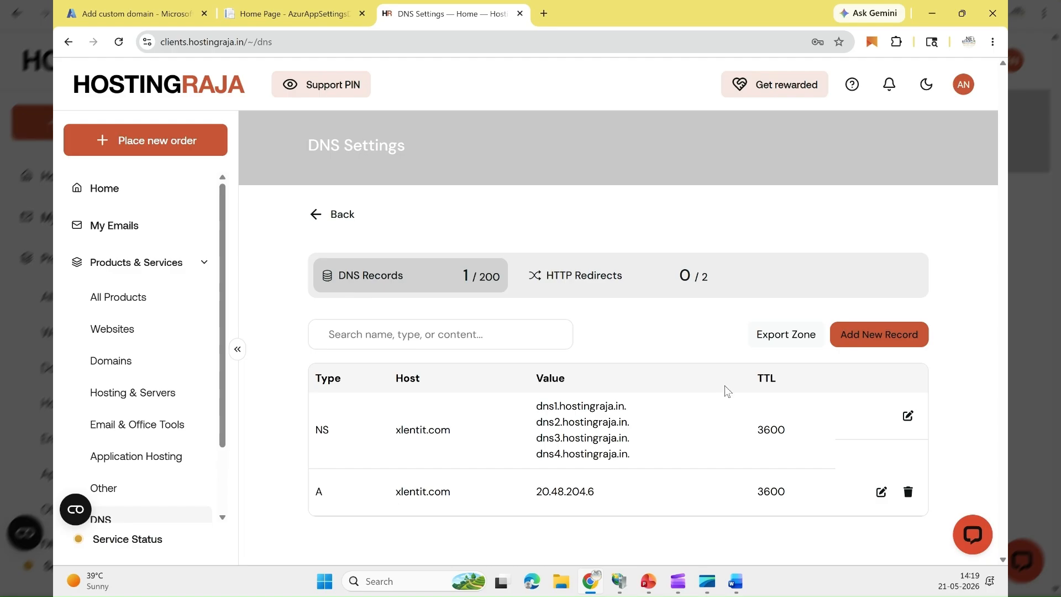
pyautogui.click(858, 341)
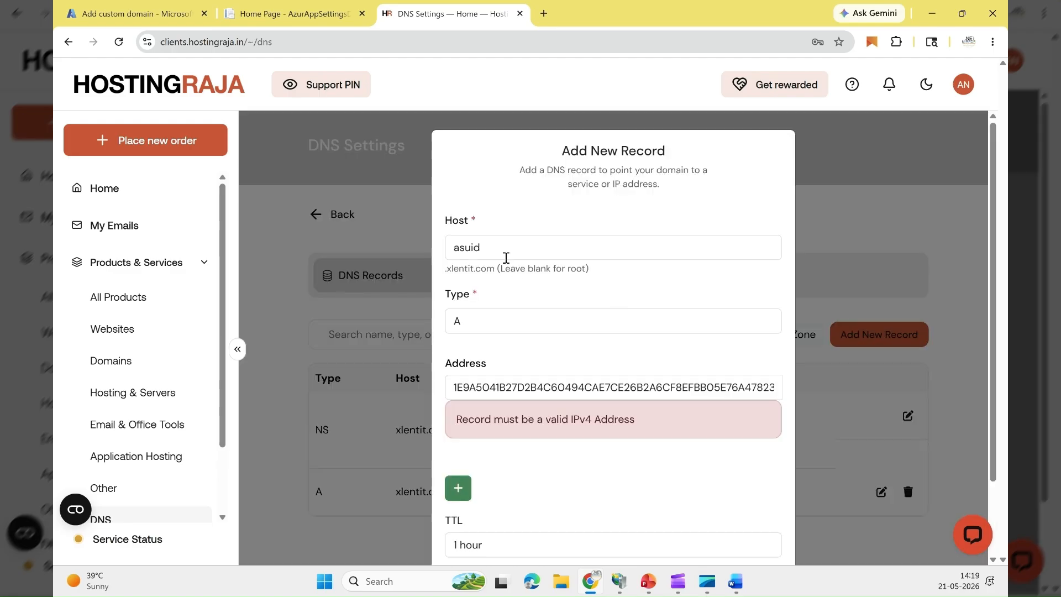
pyautogui.click(479, 328)
pyautogui.click(480, 419)
pyautogui.doubleClick(510, 249)
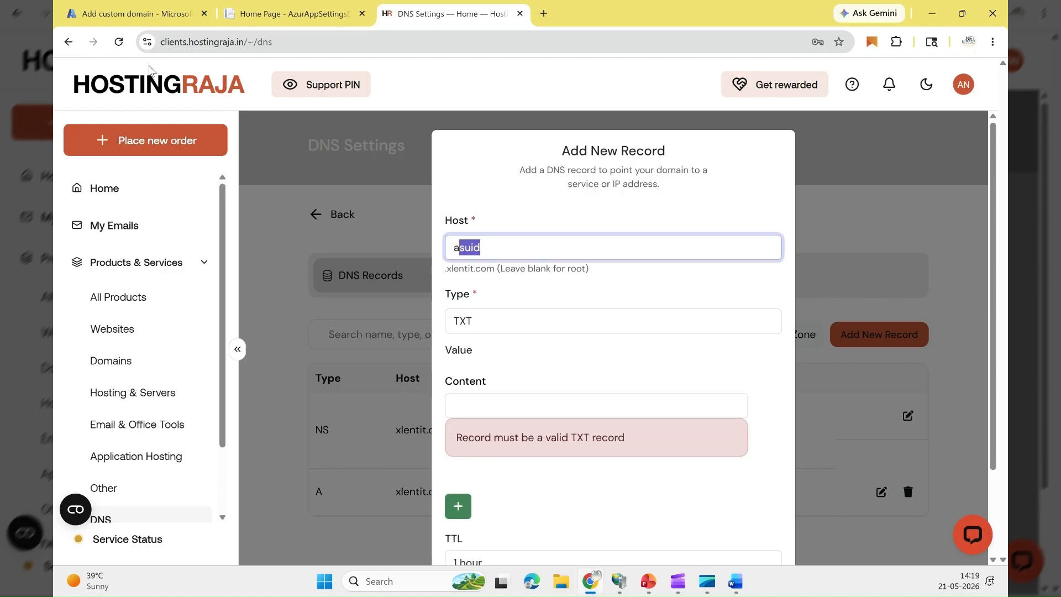
# Step: Copy the domain verification ID from Azure into the TXT record's content and create the record
pyautogui.click(145, 15)
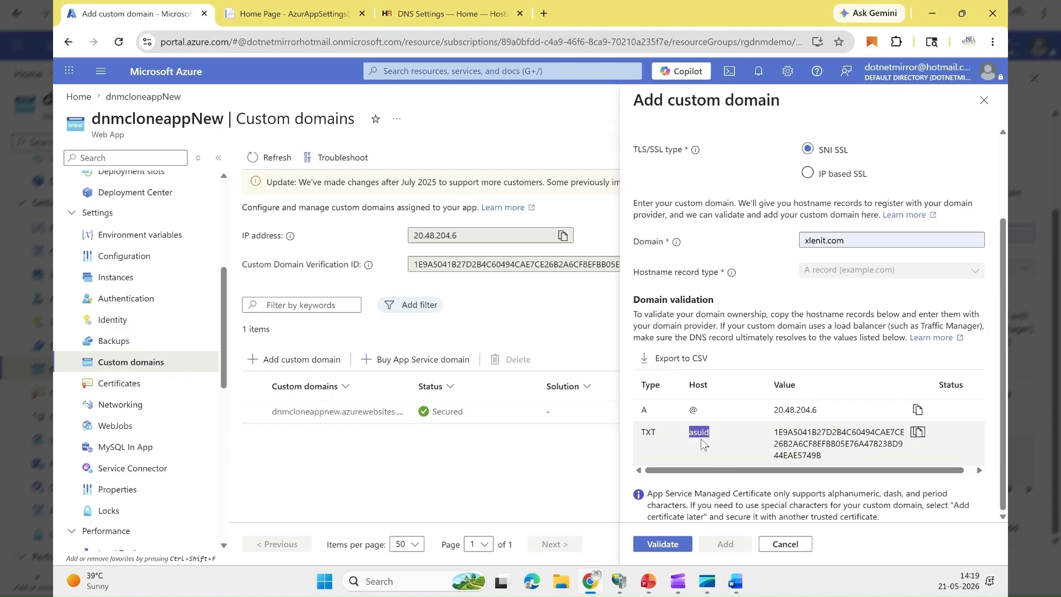
pyautogui.click(916, 433)
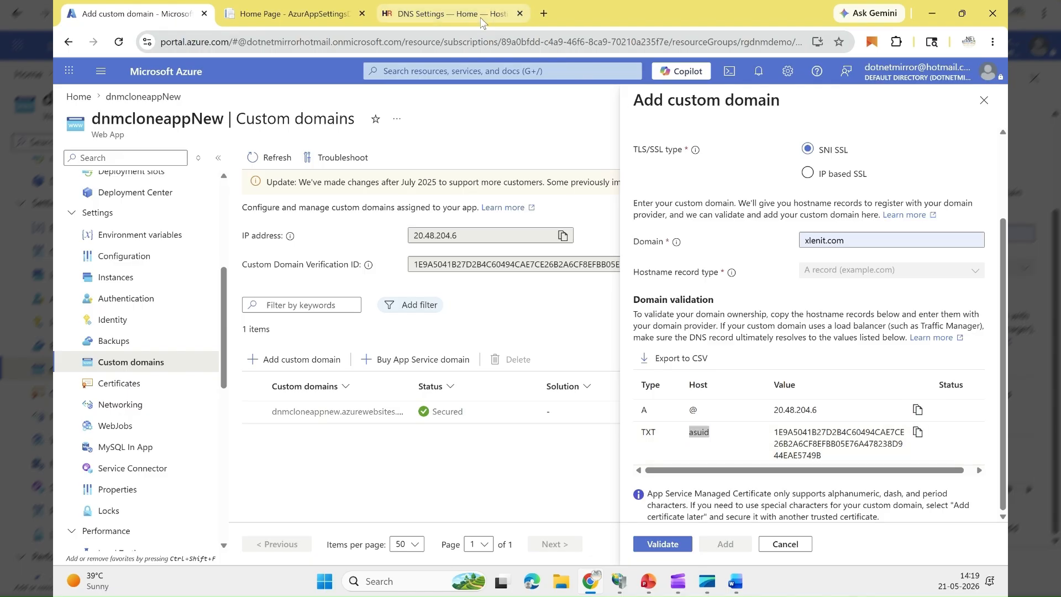
pyautogui.click(482, 16)
pyautogui.click(492, 400)
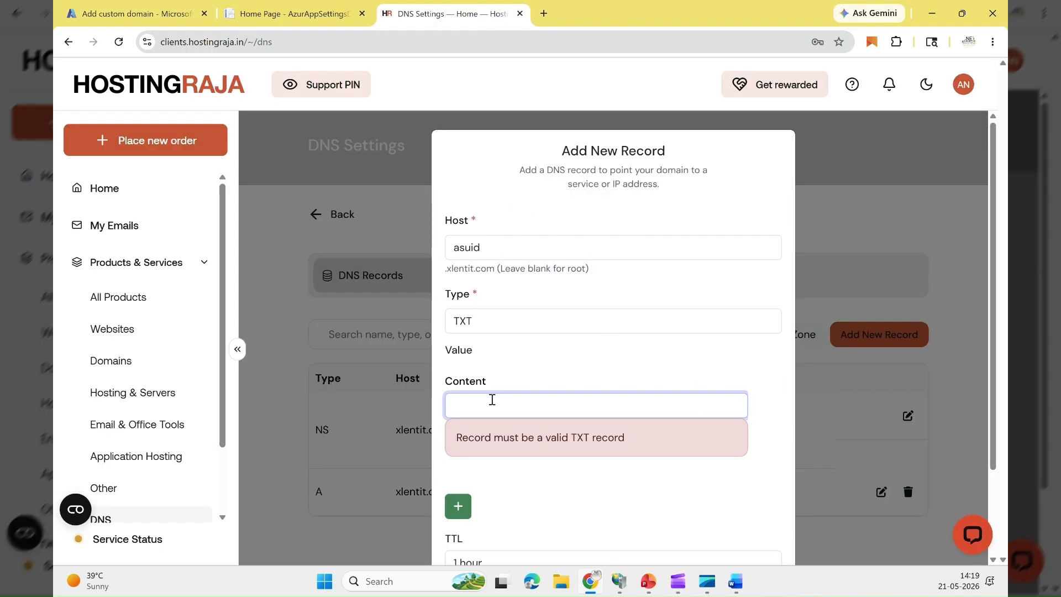
pyautogui.hotkey('ctrl', 'v')
pyautogui.click(592, 500)
pyautogui.scroll(-3, 691, 514)
pyautogui.click(758, 524)
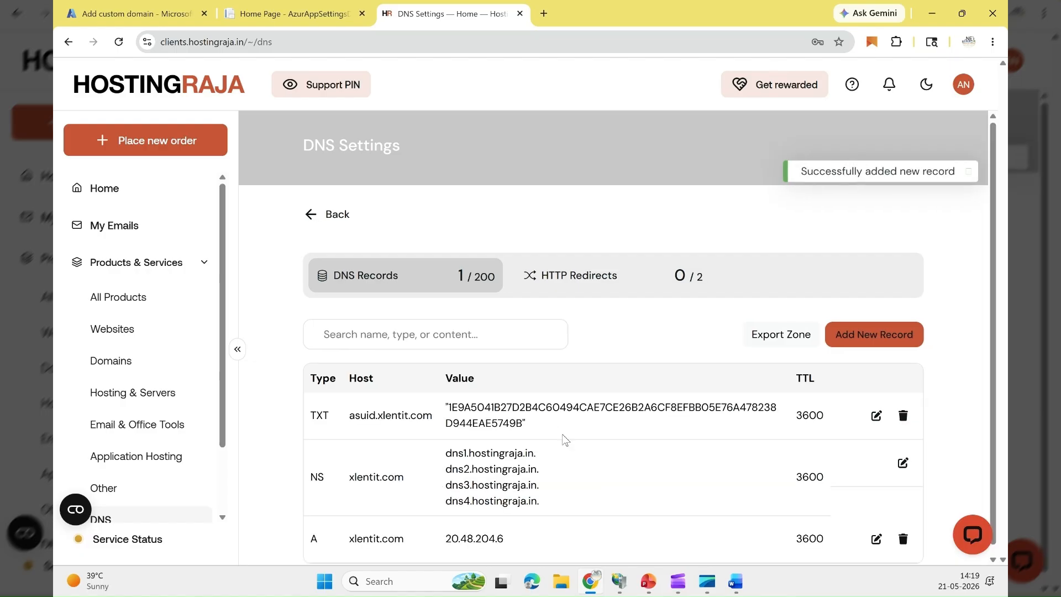
# Step: Return to the Azure portal and validate the custom domain xlenit.com
pyautogui.scroll(-1, 551, 427)
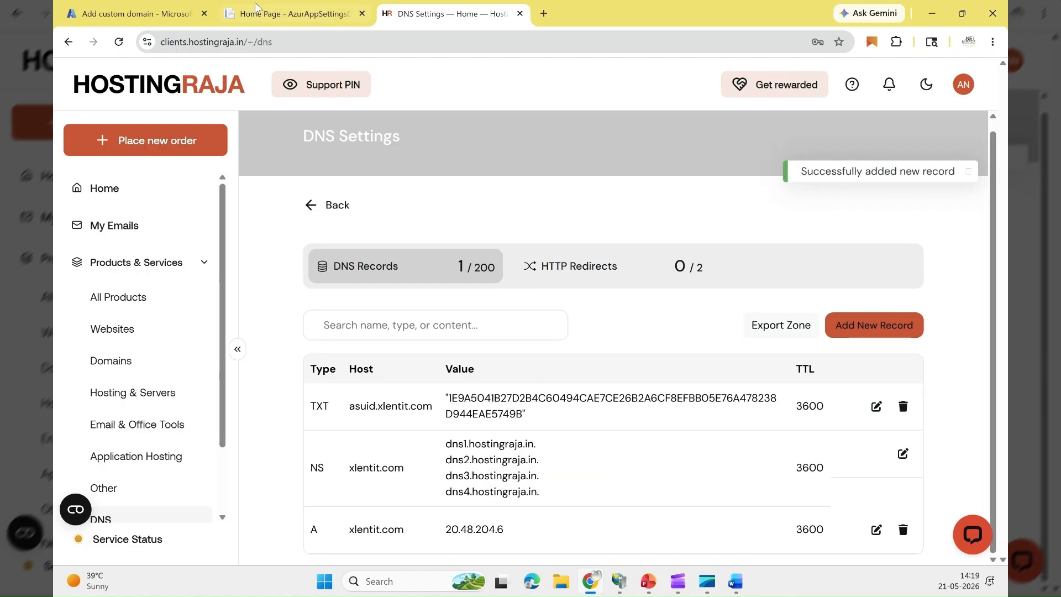
pyautogui.click(180, 21)
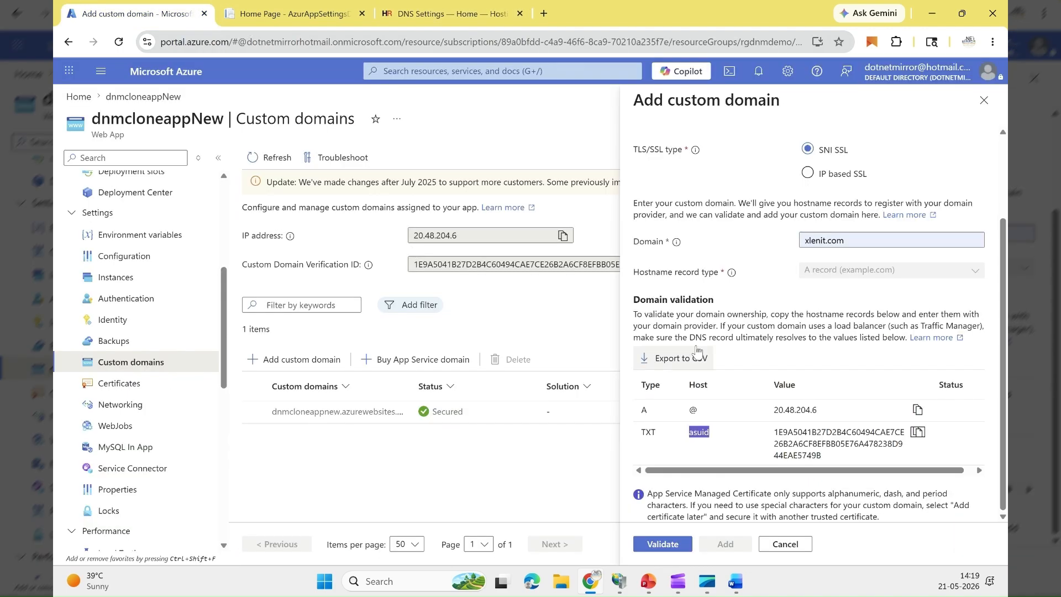
pyautogui.click(673, 549)
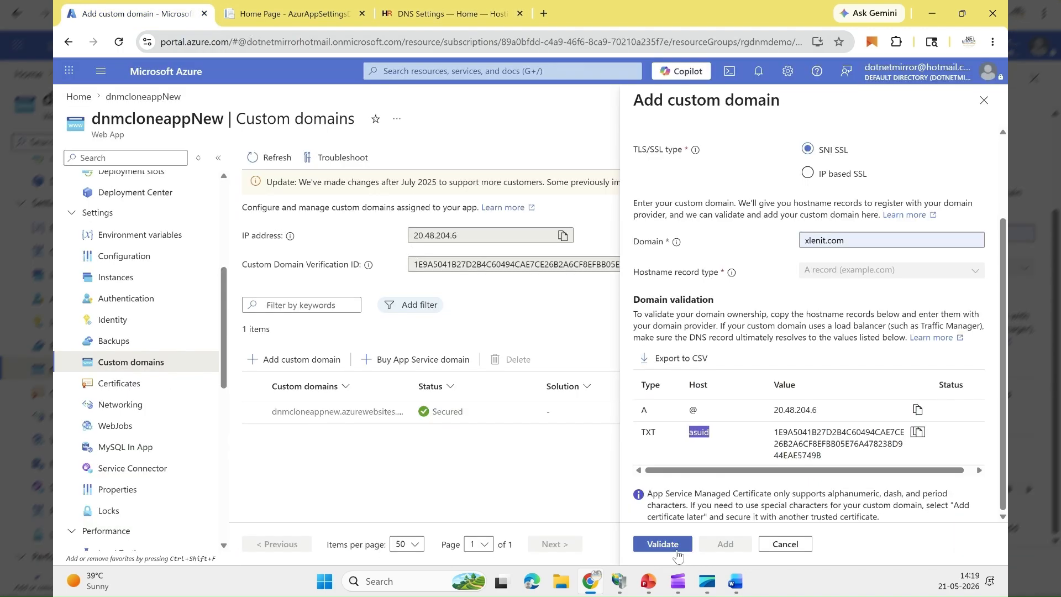
# Step: Review the domain validation message and the status of the A and TXT records for xlenit.com
pyautogui.scroll(-1, 789, 474)
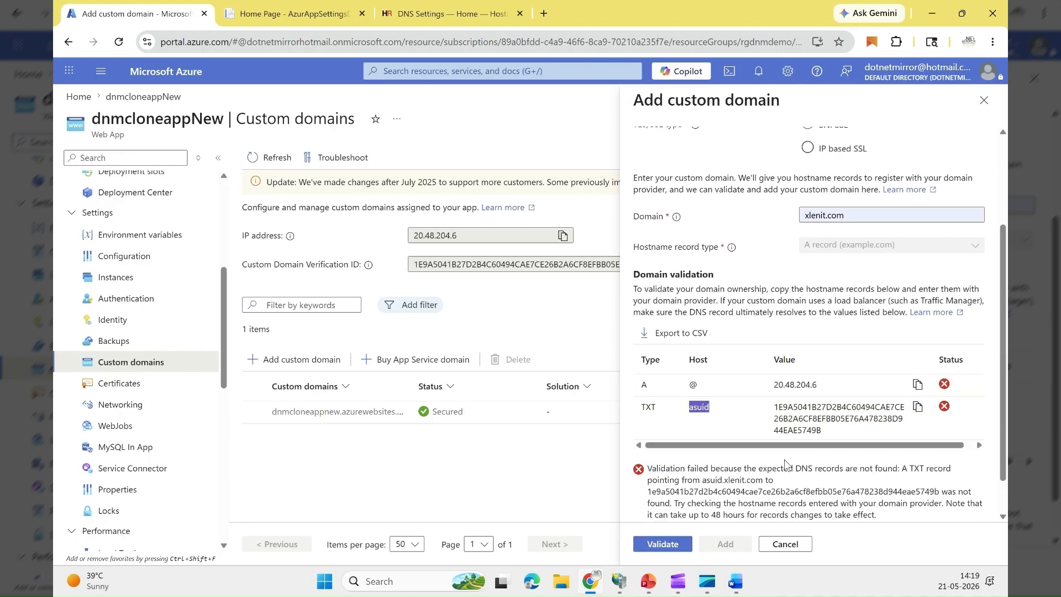
pyautogui.scroll(-2, 789, 464)
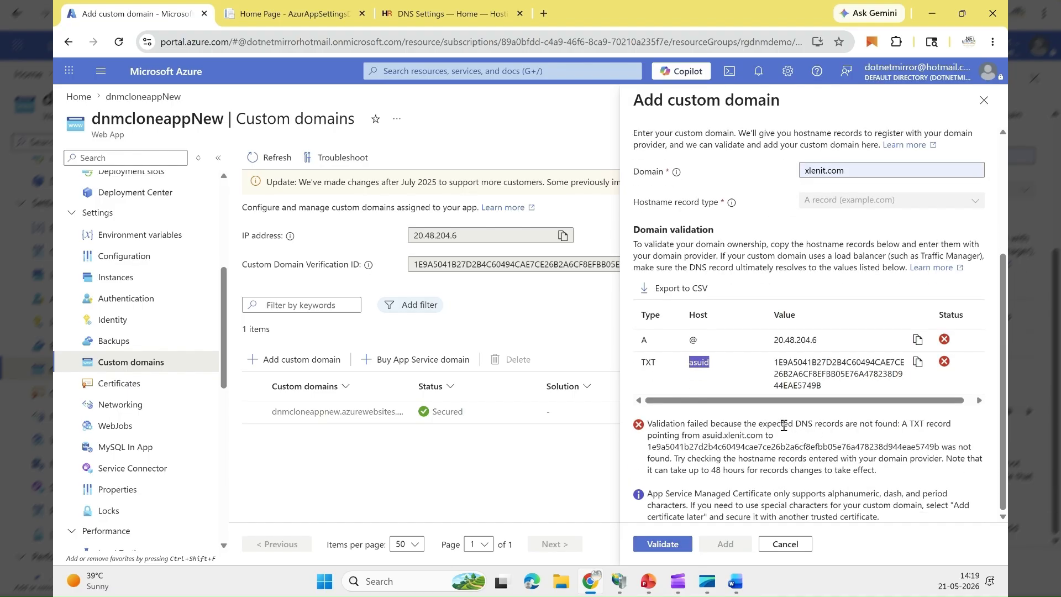
pyautogui.moveTo(681, 424); pyautogui.dragTo(793, 425)
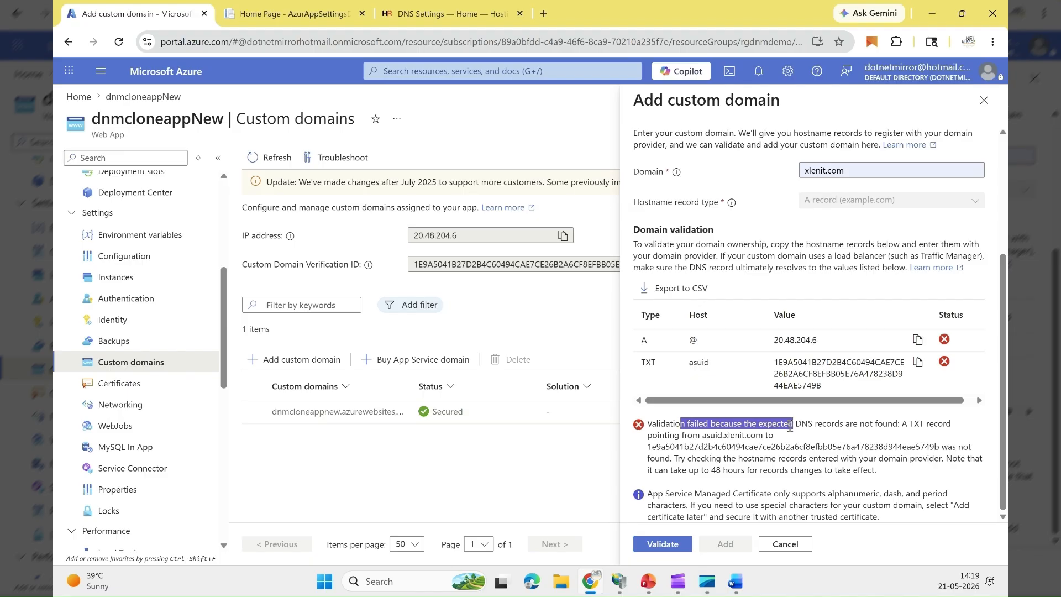
pyautogui.moveTo(733, 471); pyautogui.dragTo(689, 471)
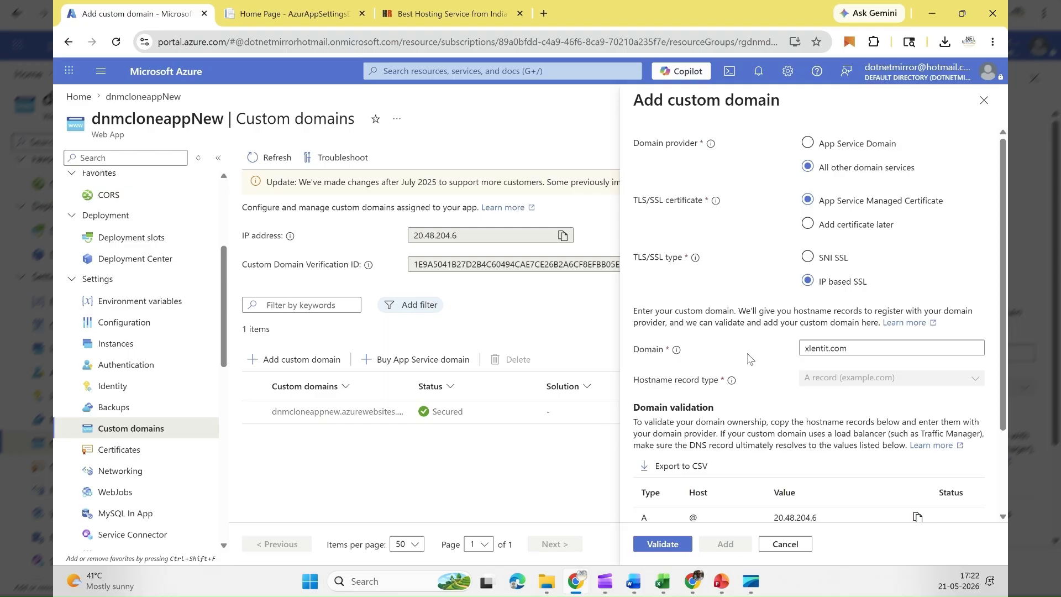
# Step: Validate xlentit.com with the App Service Managed Certificate and IP based SSL, and add it as a custom domain
pyautogui.click(663, 544)
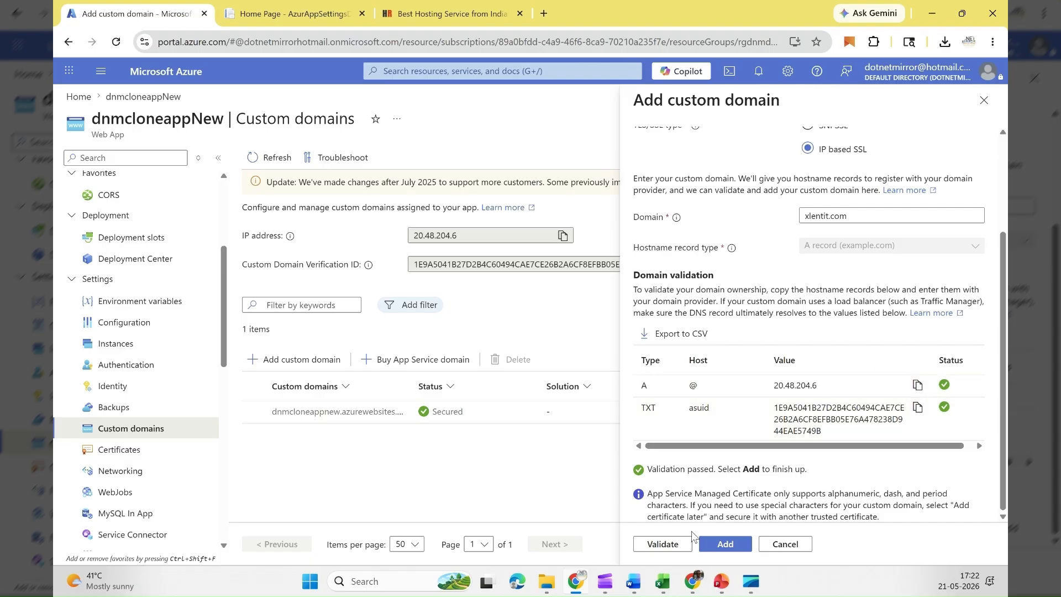
pyautogui.click(725, 544)
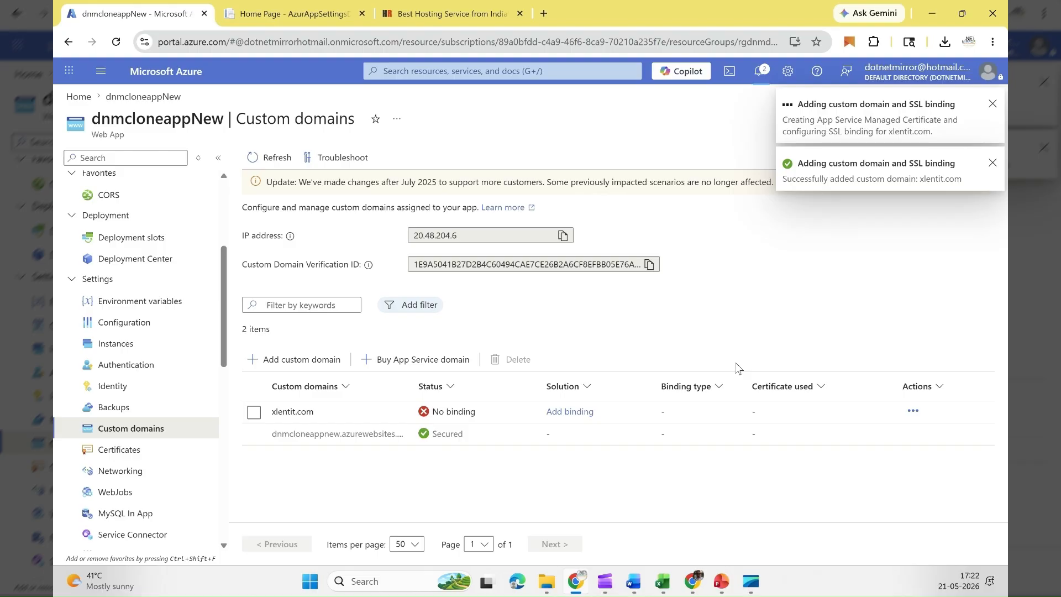
# Step: Validate and add a TLS/SSL binding for xlentit.com using SNI SSL and a new App Service Managed Certificate
pyautogui.click(468, 417)
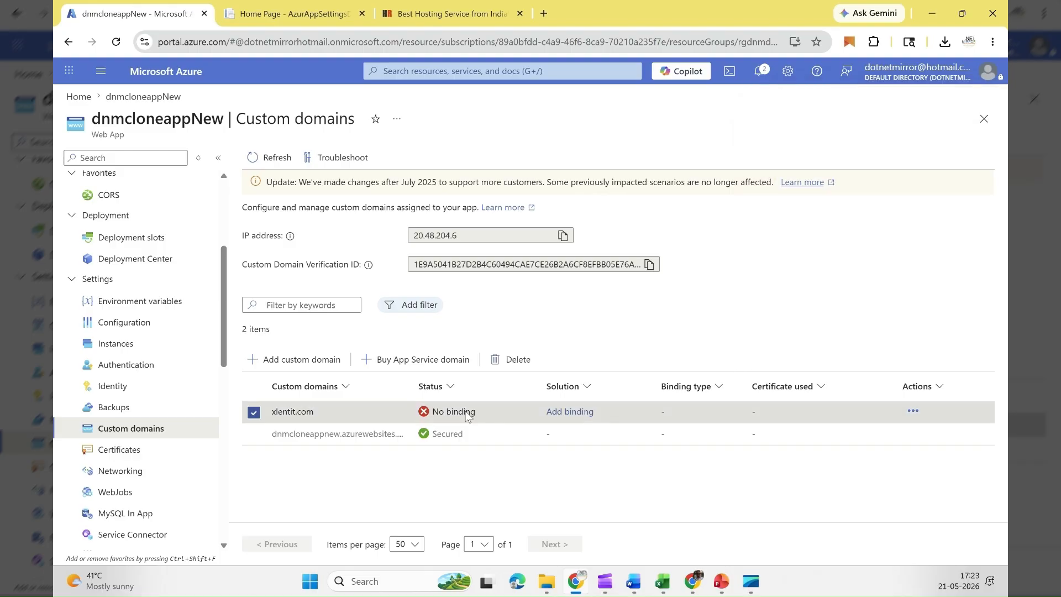
pyautogui.click(561, 413)
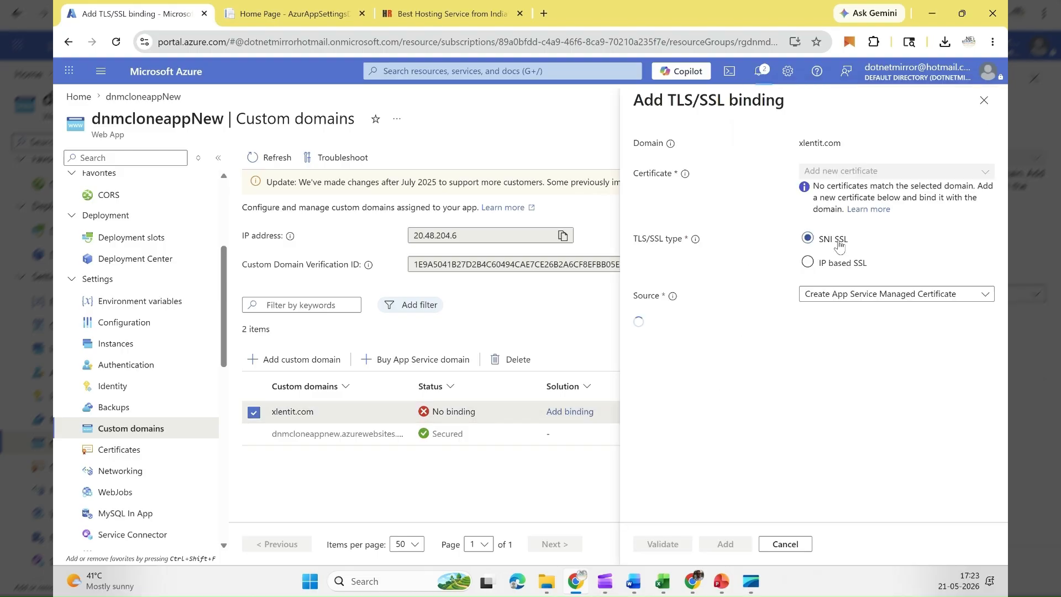
pyautogui.click(675, 545)
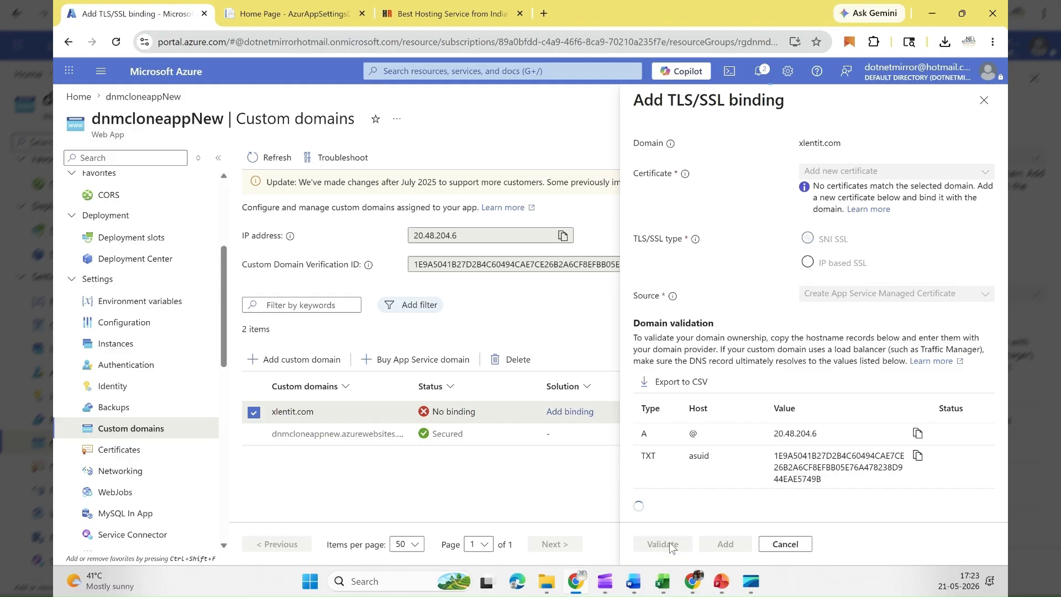
pyautogui.moveTo(674, 506); pyautogui.dragTo(887, 507)
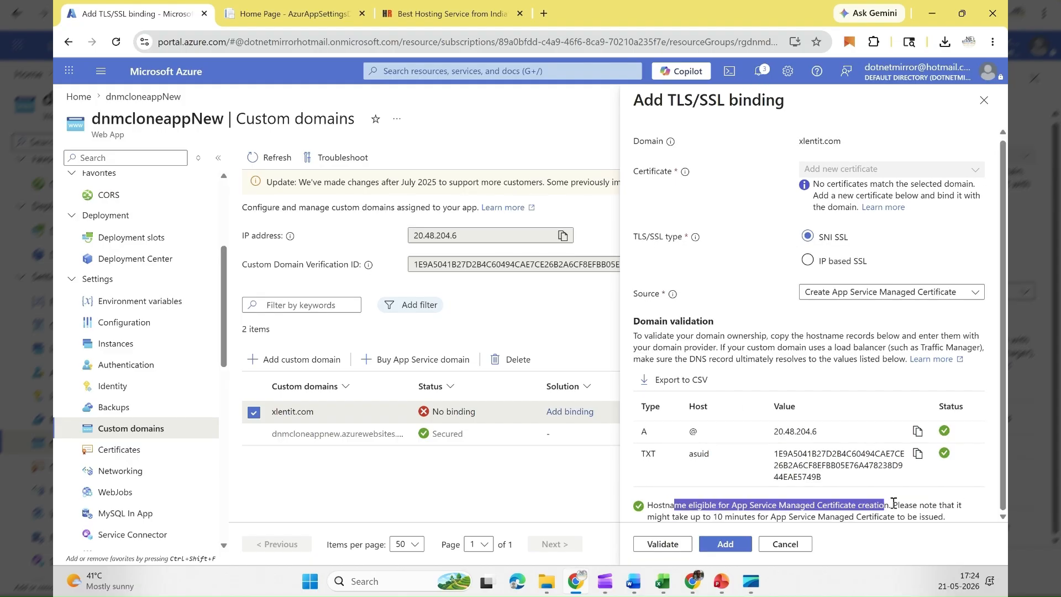
pyautogui.click(932, 506)
pyautogui.moveTo(690, 517); pyautogui.dragTo(934, 518)
pyautogui.click(729, 545)
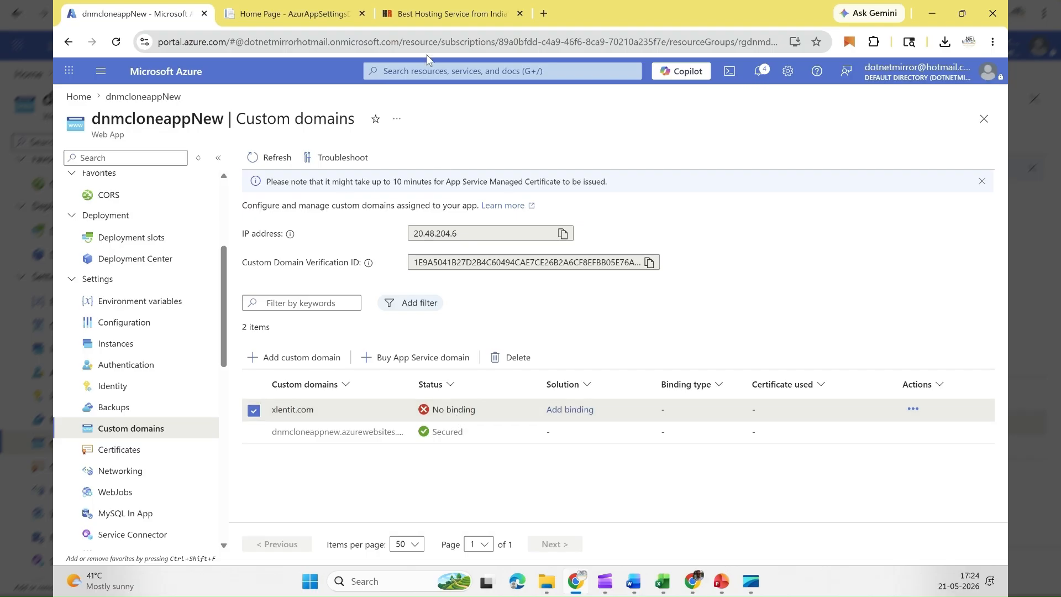
# Step: Close the hosting provider's page, check the default azurewebsites.net site, and open xlentit.com in a new tab
pyautogui.click(520, 14)
pyautogui.click(278, 17)
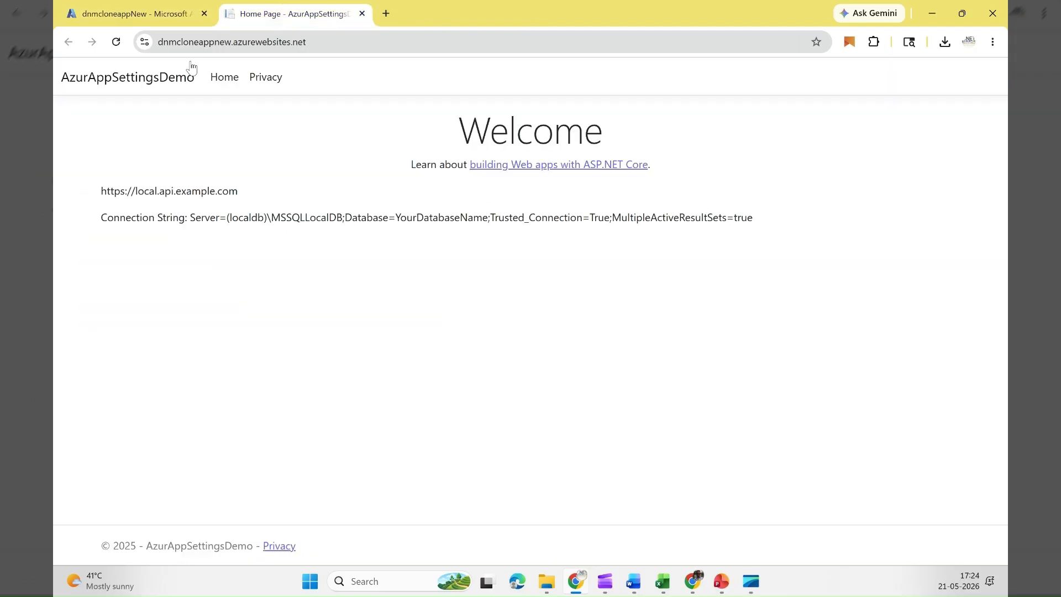
pyautogui.doubleClick(235, 43)
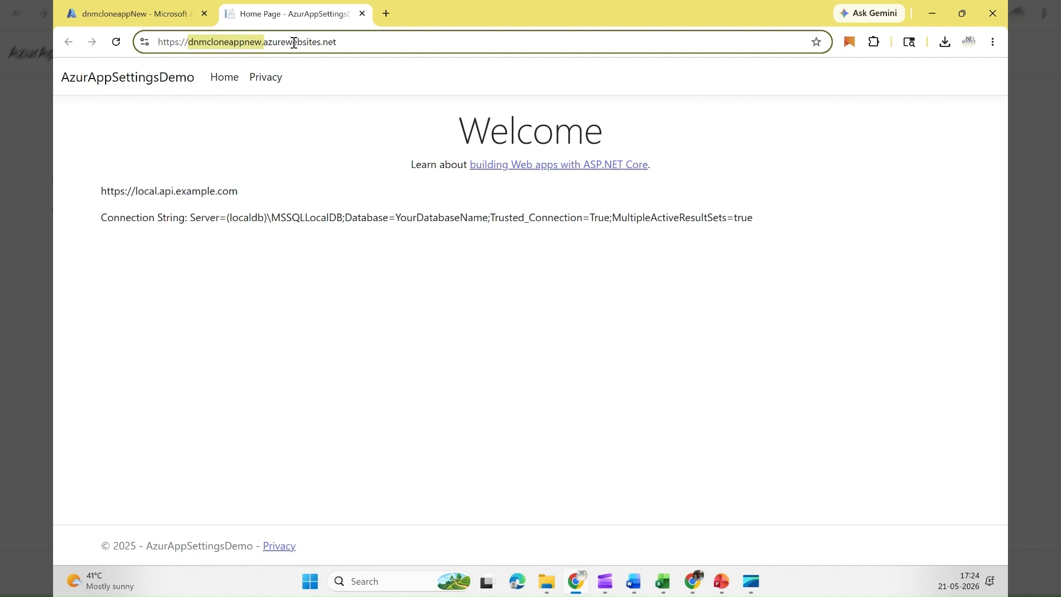
pyautogui.click(386, 13)
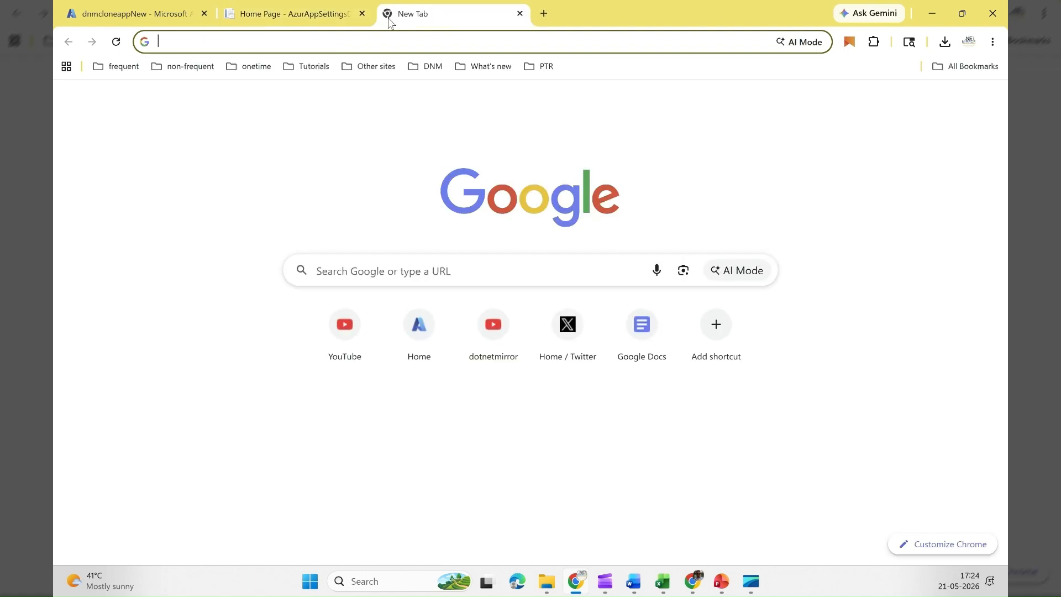
pyautogui.write('xlen')
pyautogui.press('Return')
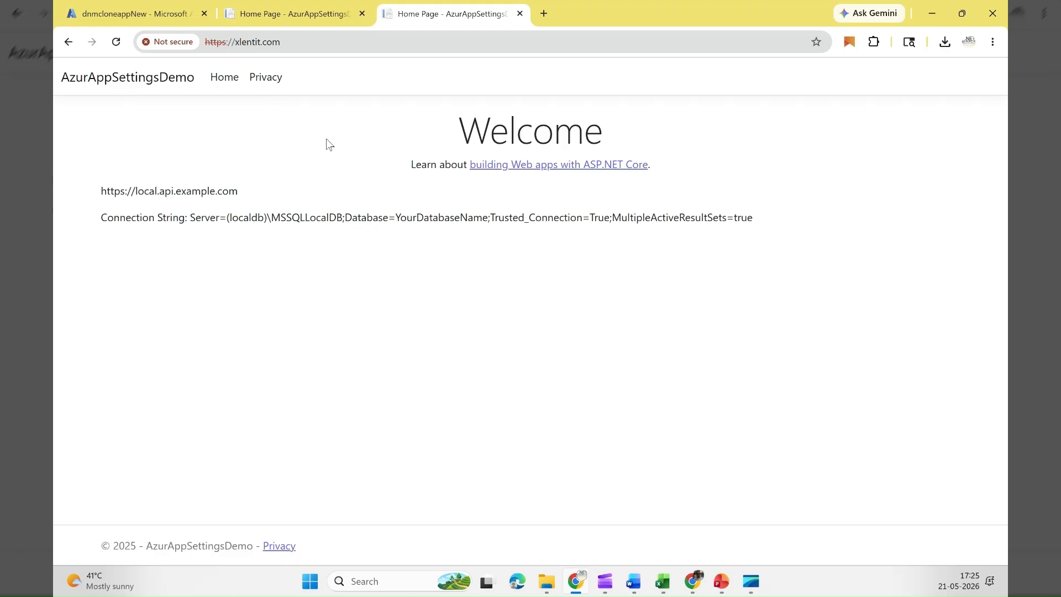
# Step: Compare the web addresses of the site on its default azurewebsites.net domain and on xlentit.com
pyautogui.click(310, 36)
pyautogui.hotkey('ctrl', 'c')
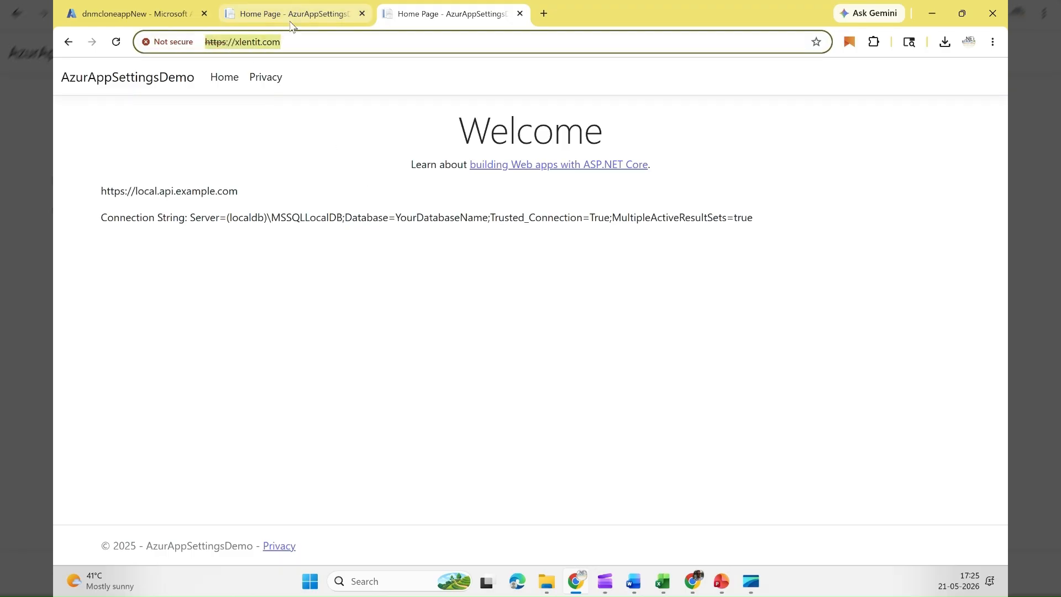
pyautogui.click(291, 22)
pyautogui.doubleClick(238, 48)
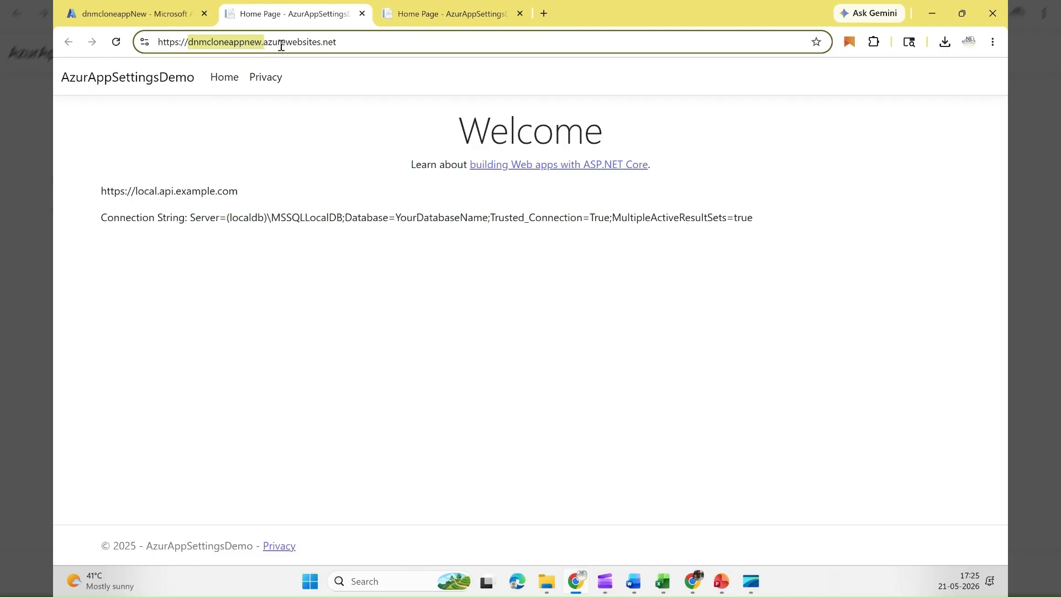
pyautogui.moveTo(273, 44); pyautogui.dragTo(351, 42)
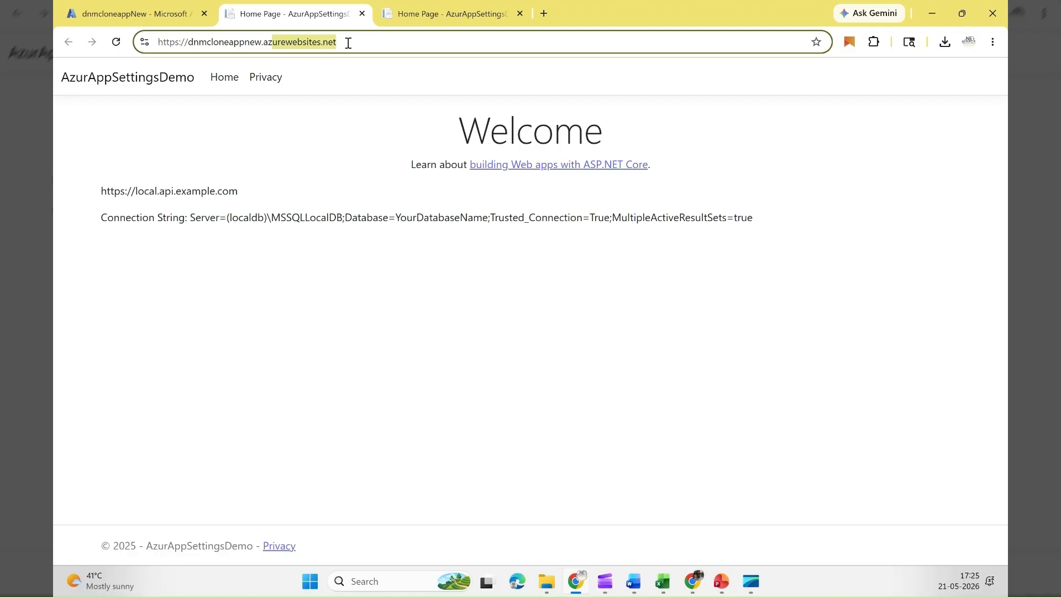
pyautogui.click(425, 16)
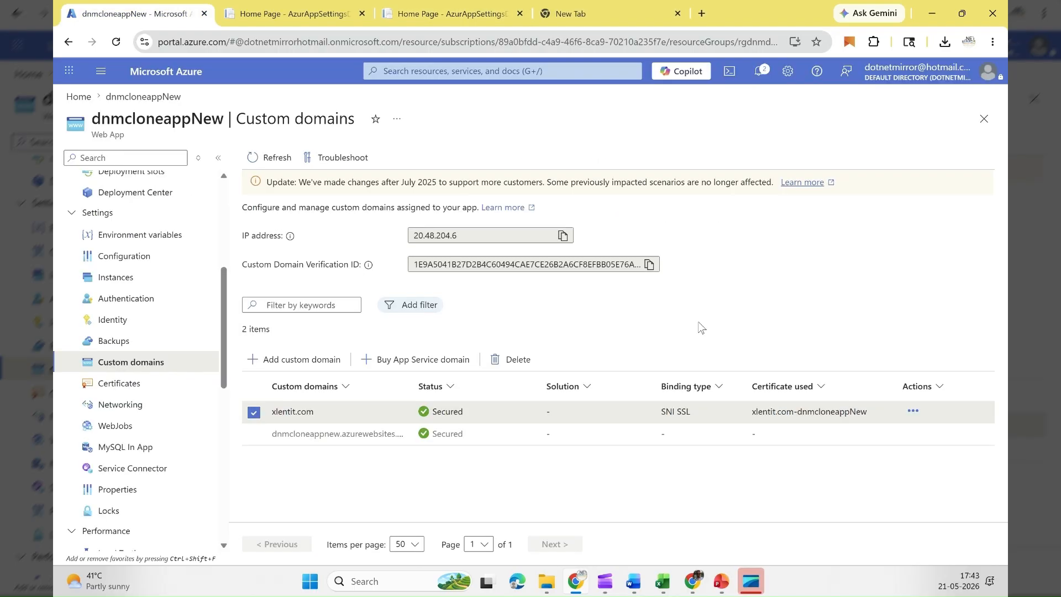
# Step: Check xlentit.com's binding status in Azure, and open the site from the custom domain listed in the web app's overview
pyautogui.click(629, 411)
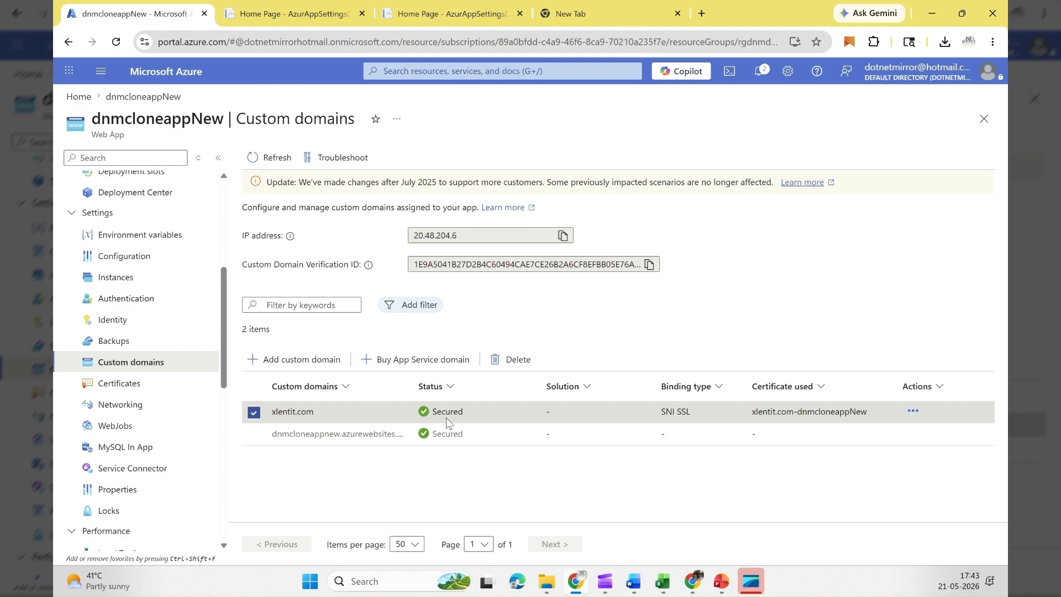
pyautogui.scroll(-1, 118, 266)
pyautogui.scroll(2, 117, 280)
pyautogui.scroll(-1, 446, 433)
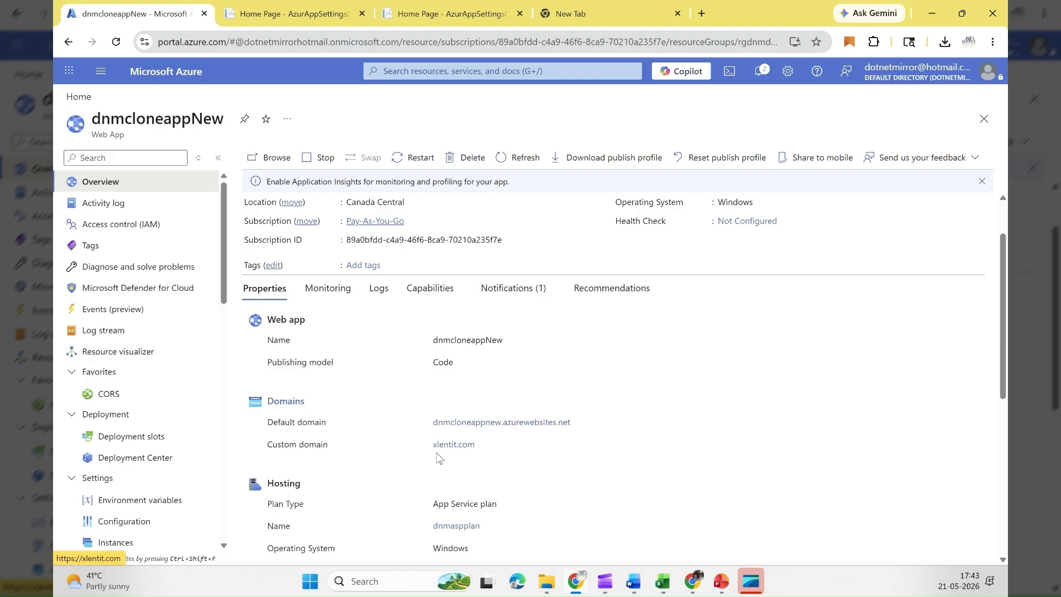
pyautogui.click(447, 445)
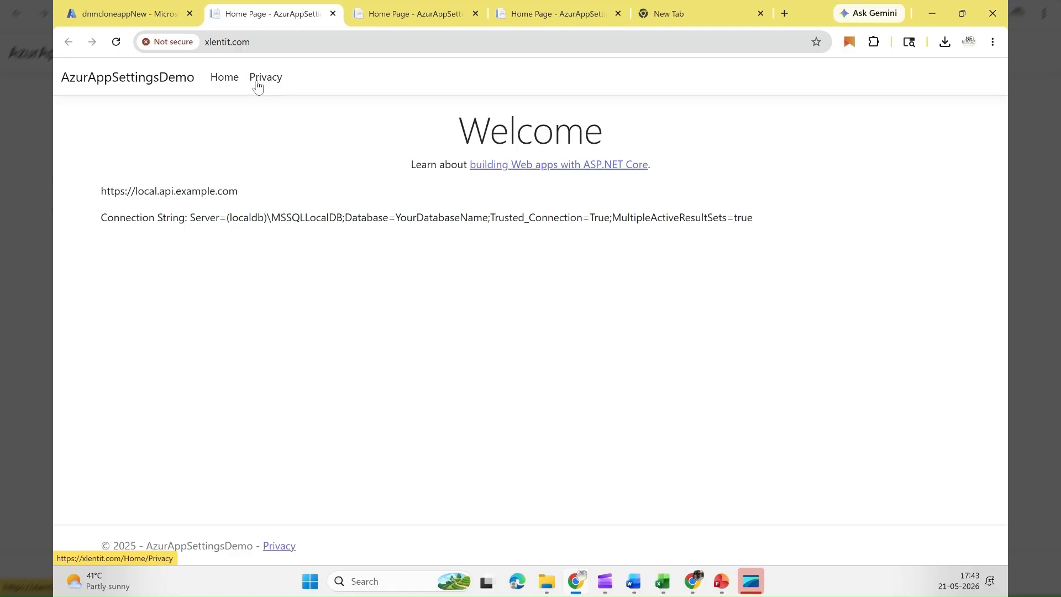
# Step: Open xlentit.com in an incognito window and inspect the site's connection security information
pyautogui.click(287, 41)
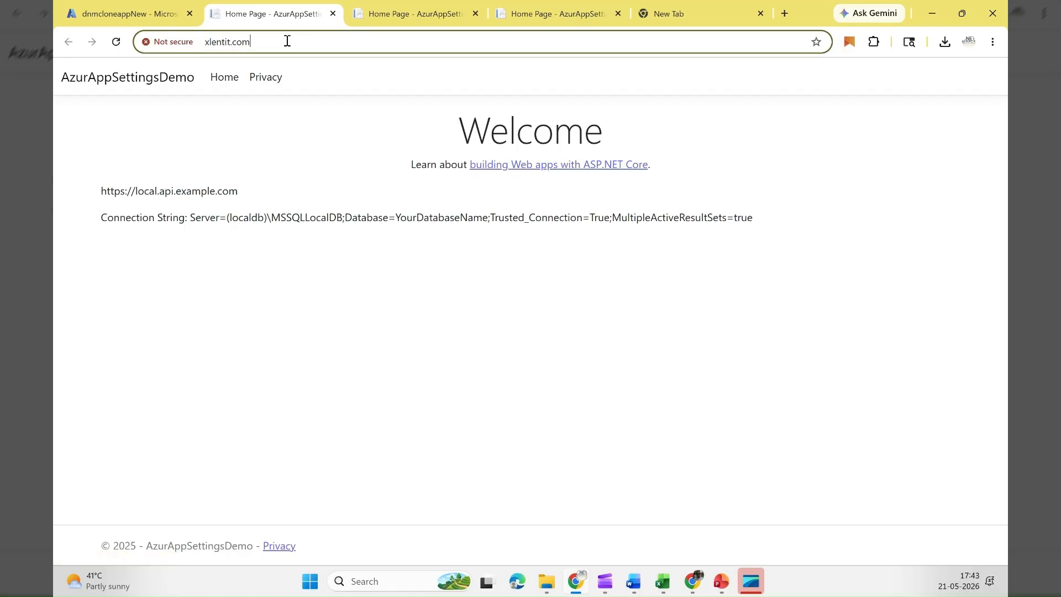
pyautogui.hotkey('ctrl', 'shift', 'n')
pyautogui.hotkey('ctrl', 'v')
pyautogui.press('Return')
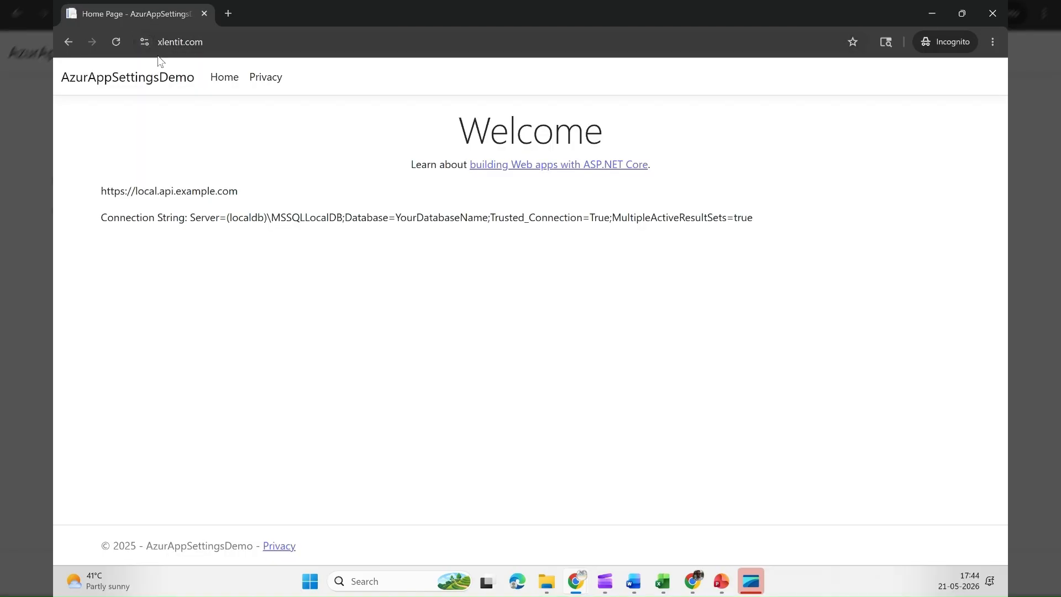
pyautogui.click(142, 44)
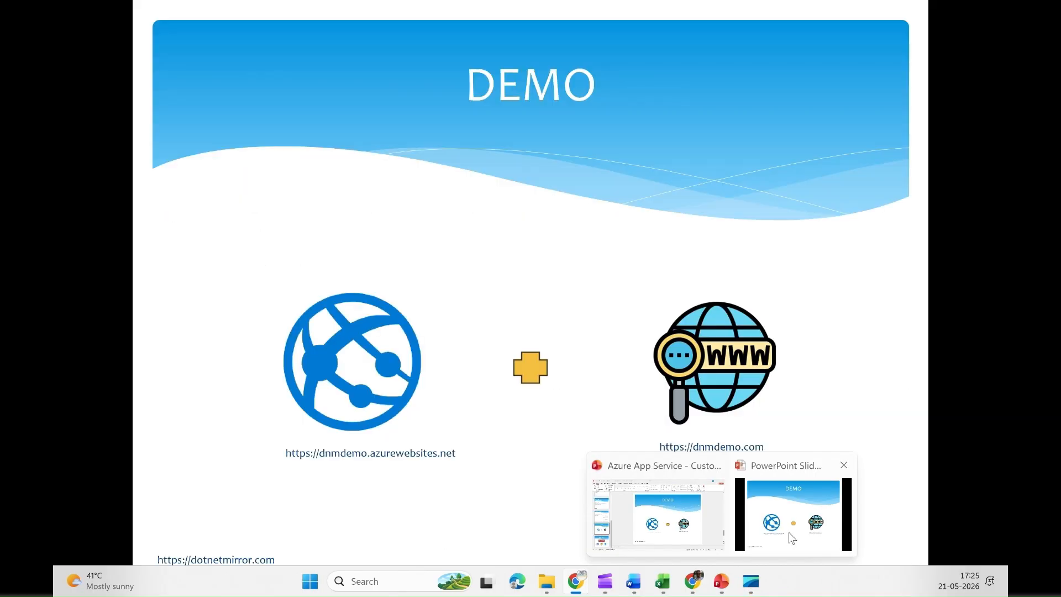
pyautogui.click(788, 533)
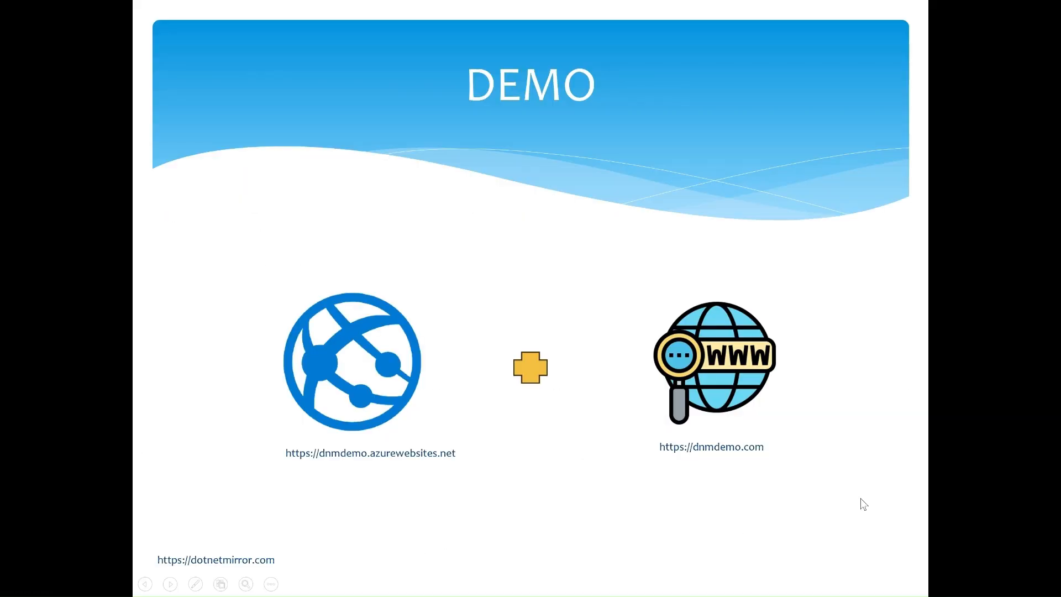
pyautogui.press('Right')
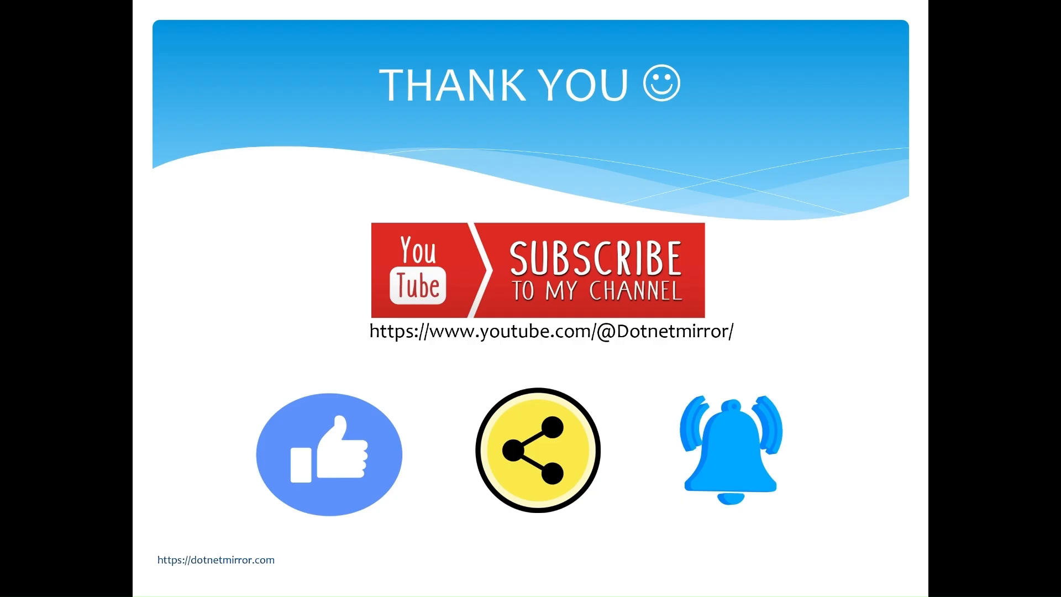